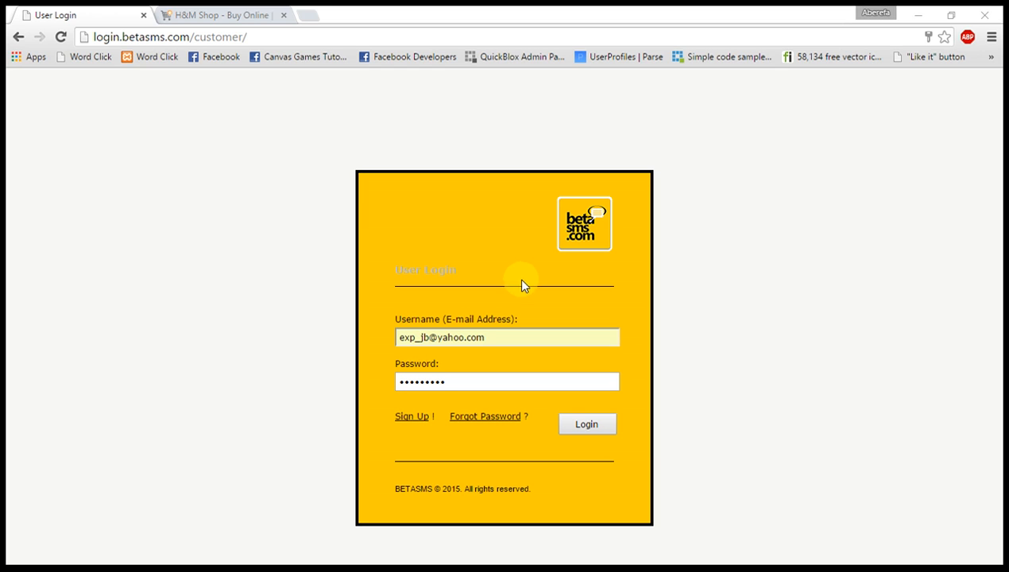
Step: Log in with the prefilled account credentials and open the Manage Groups page of the address book
{"action": "left_click", "coordinate": [588, 424]}
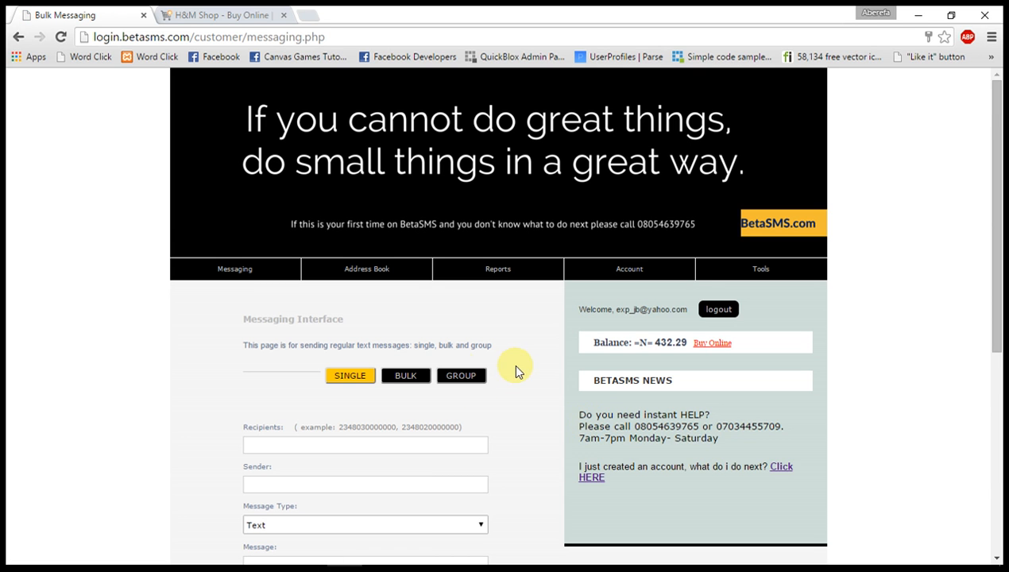
{"action": "scroll", "coordinate": [490, 332], "scroll_direction": "down", "scroll_amount": 1}
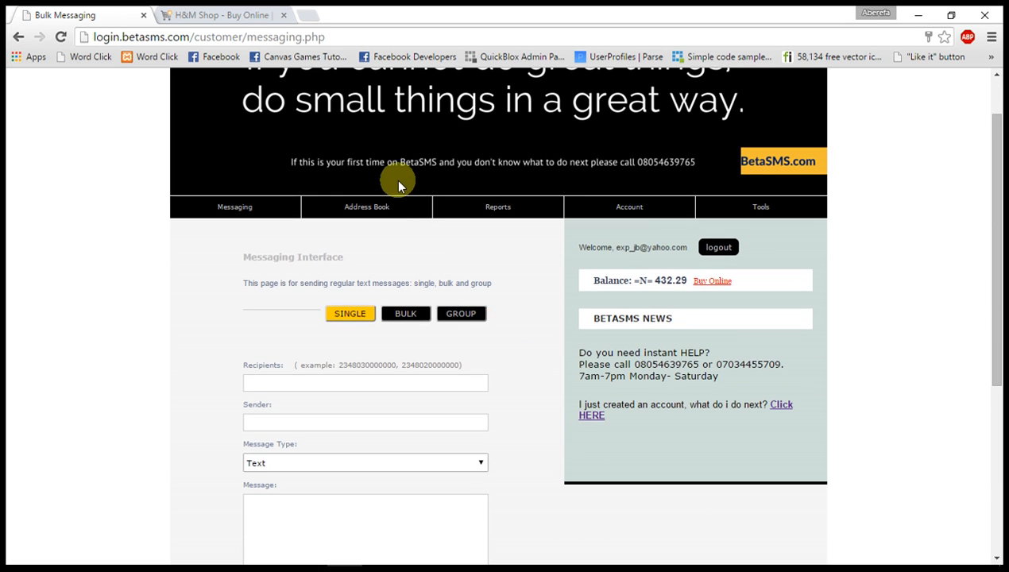
{"action": "mouse_move", "coordinate": [400, 207]}
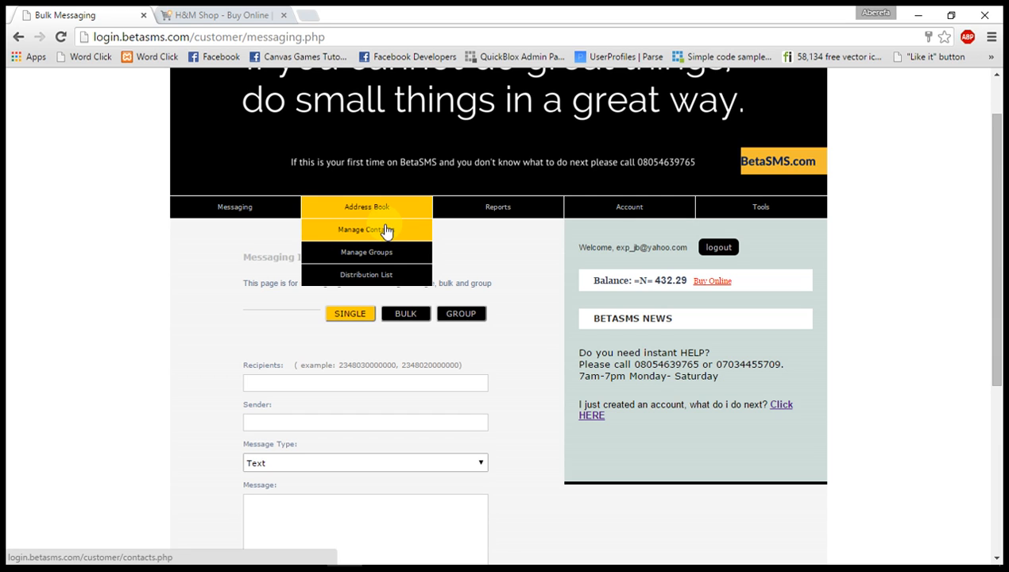
{"action": "left_click", "coordinate": [385, 253]}
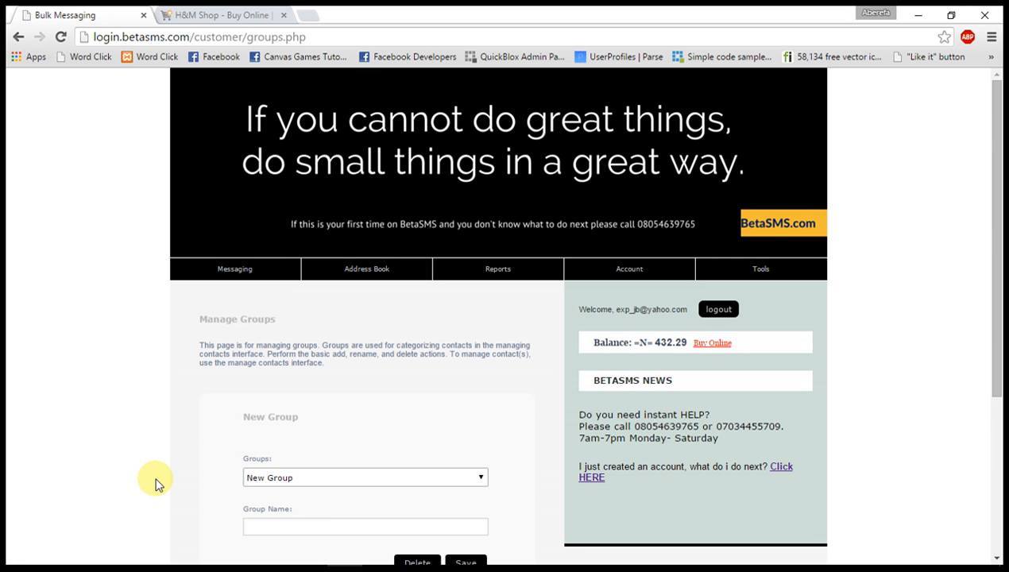
Step: Select the existing Multipurpose group and delete it permanently
{"action": "scroll", "coordinate": [156, 484], "scroll_direction": "down", "scroll_amount": 1}
{"action": "left_click", "coordinate": [356, 424]}
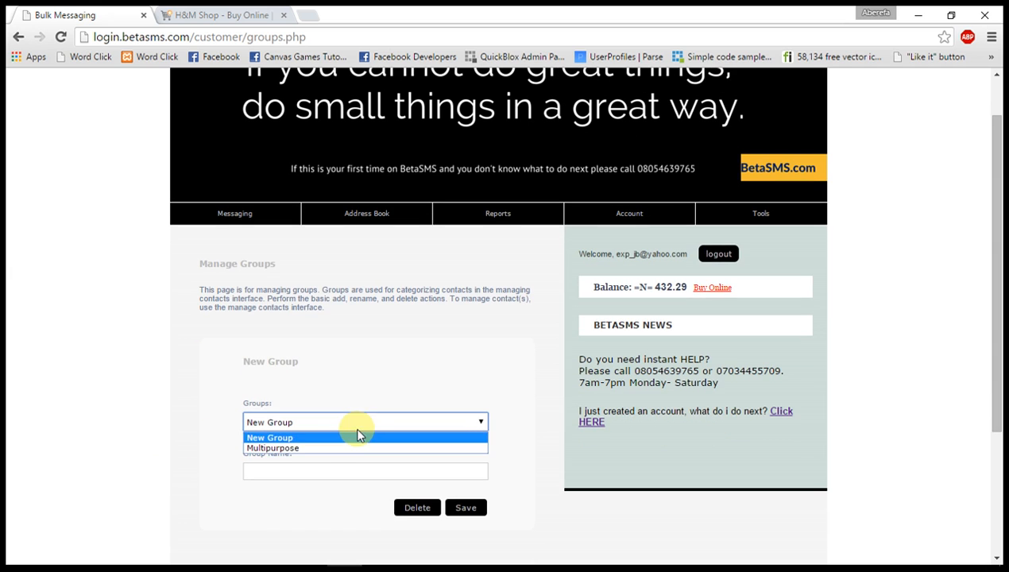
{"action": "left_click", "coordinate": [306, 450]}
{"action": "scroll", "coordinate": [310, 452], "scroll_direction": "down", "scroll_amount": 2}
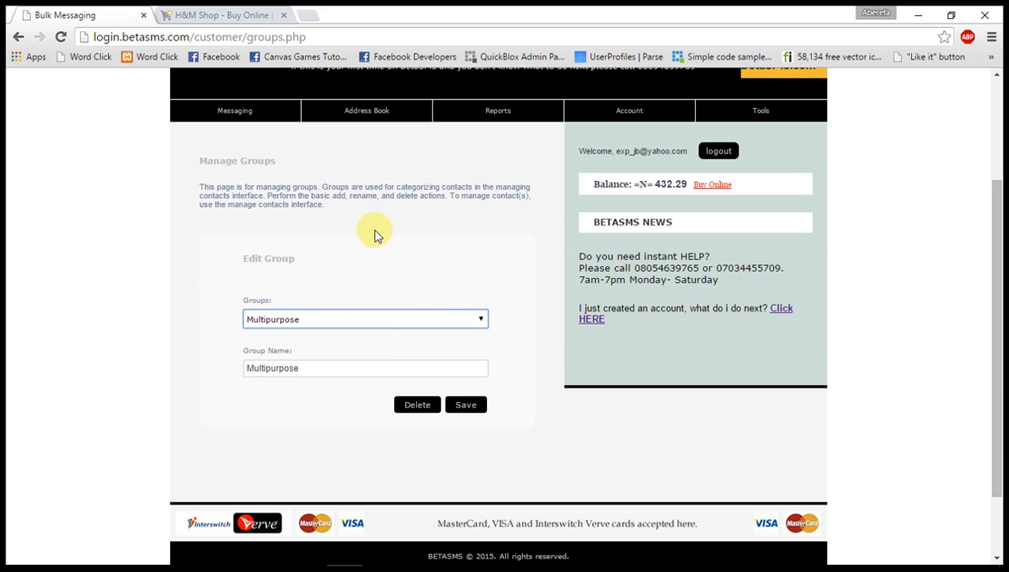
{"action": "scroll", "coordinate": [373, 337], "scroll_direction": "down", "scroll_amount": 1}
{"action": "scroll", "coordinate": [374, 337], "scroll_direction": "up", "scroll_amount": 2}
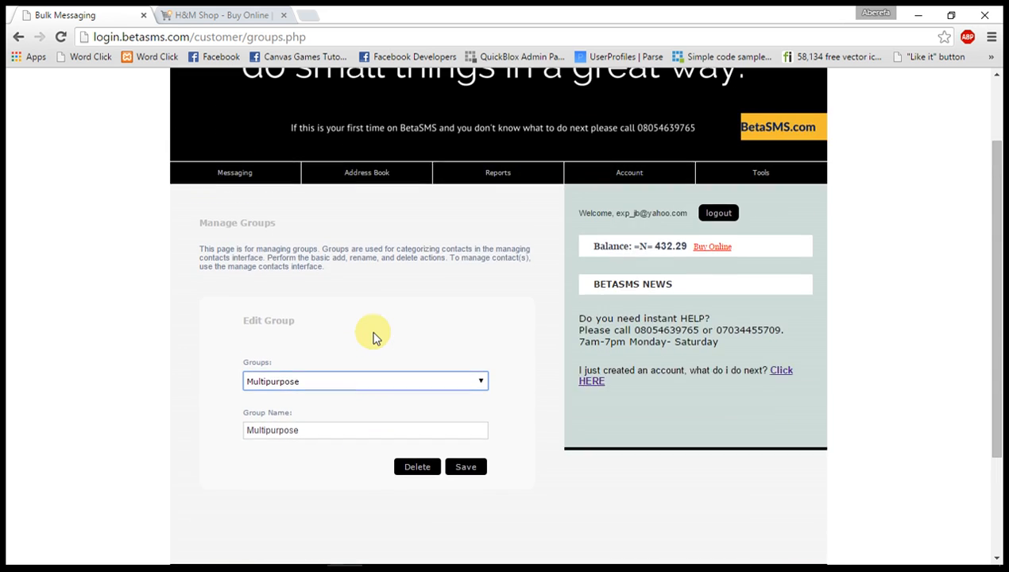
{"action": "scroll", "coordinate": [374, 338], "scroll_direction": "down", "scroll_amount": 2}
{"action": "left_click", "coordinate": [415, 348]}
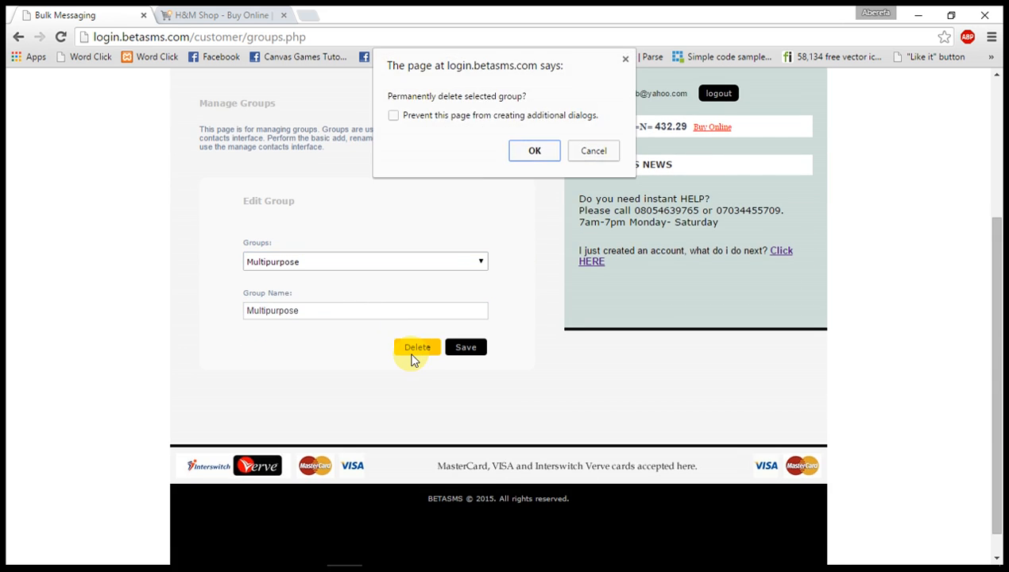
{"action": "left_click", "coordinate": [534, 150]}
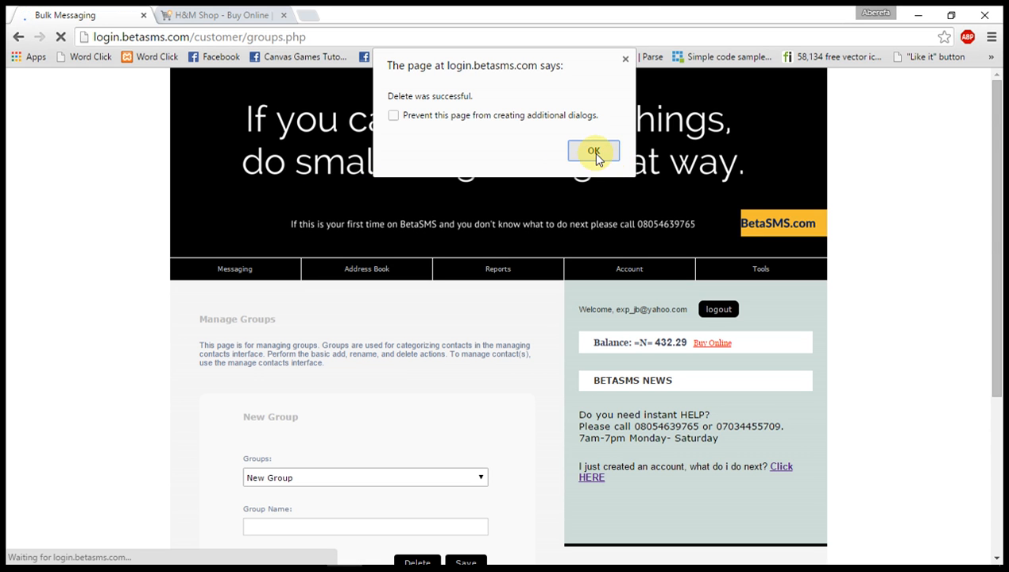
{"action": "left_click", "coordinate": [596, 154]}
Step: Set up a new address book group and enter Multipurpose as its group name
{"action": "scroll", "coordinate": [879, 286], "scroll_direction": "down", "scroll_amount": 2}
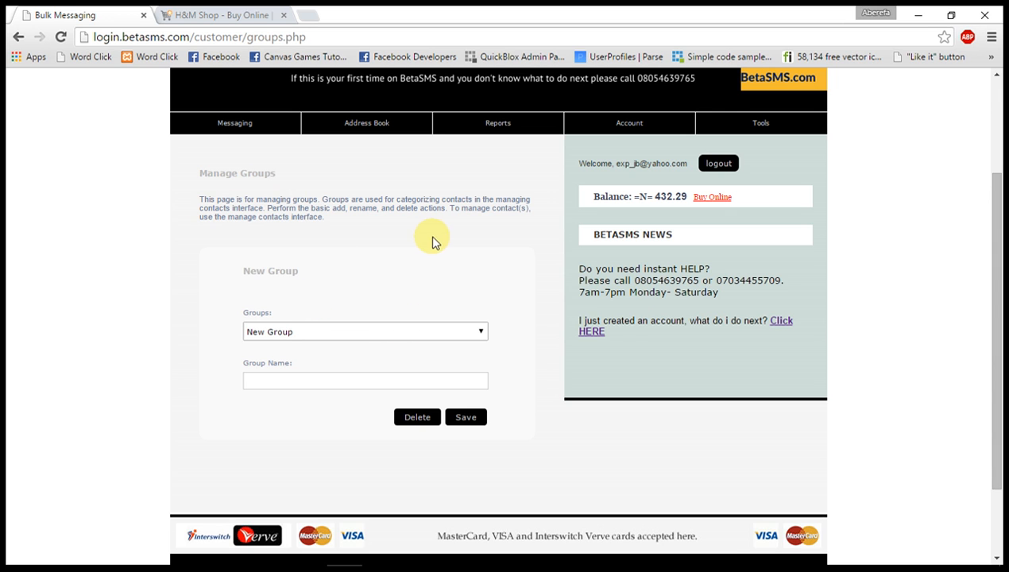
{"action": "scroll", "coordinate": [375, 234], "scroll_direction": "up", "scroll_amount": 2}
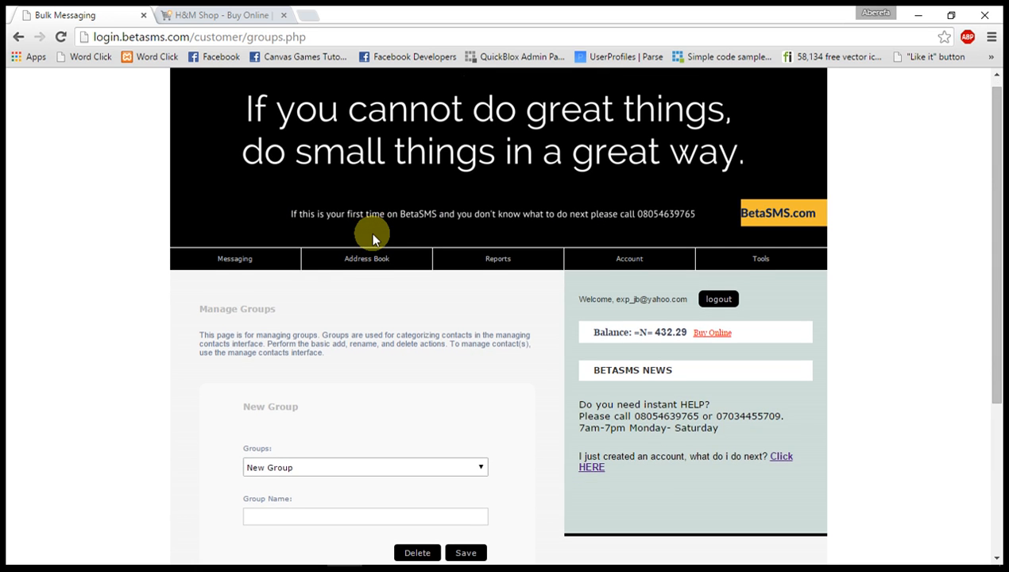
{"action": "scroll", "coordinate": [371, 233], "scroll_direction": "down", "scroll_amount": 2}
{"action": "mouse_move", "coordinate": [397, 123]}
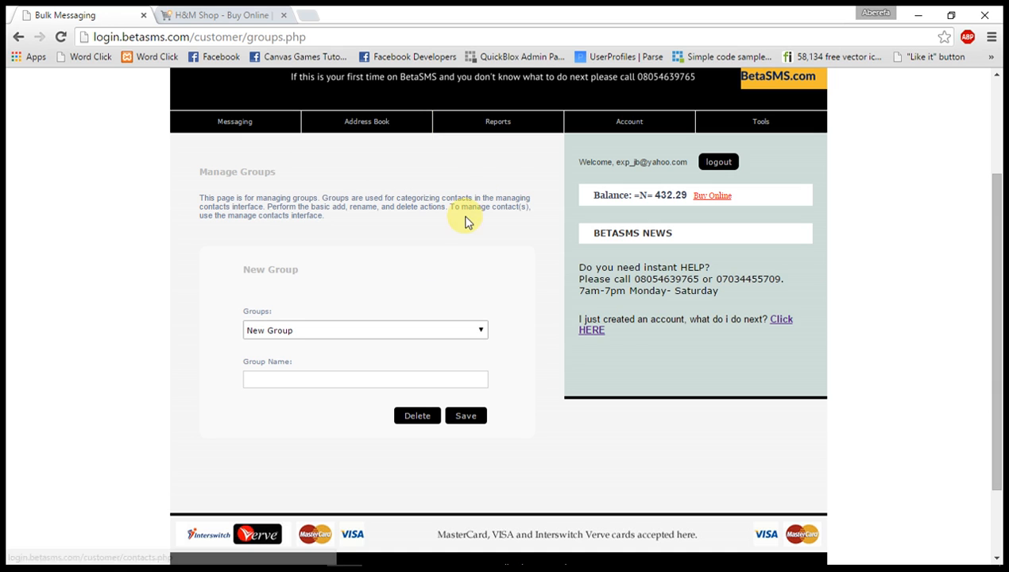
{"action": "scroll", "coordinate": [462, 218], "scroll_direction": "down", "scroll_amount": 2}
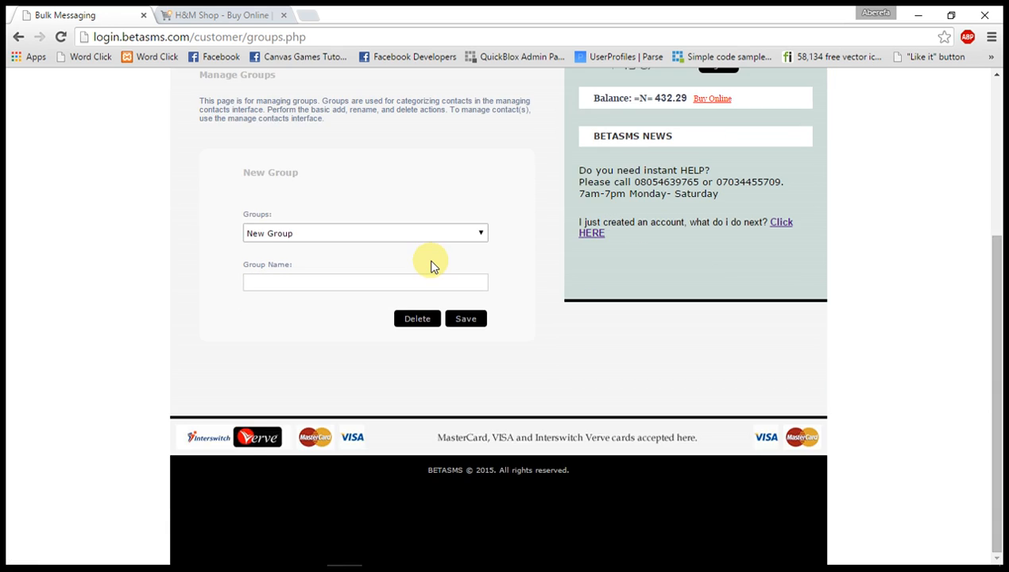
{"action": "left_click", "coordinate": [353, 238]}
{"action": "left_click", "coordinate": [314, 250]}
{"action": "left_click", "coordinate": [267, 283]}
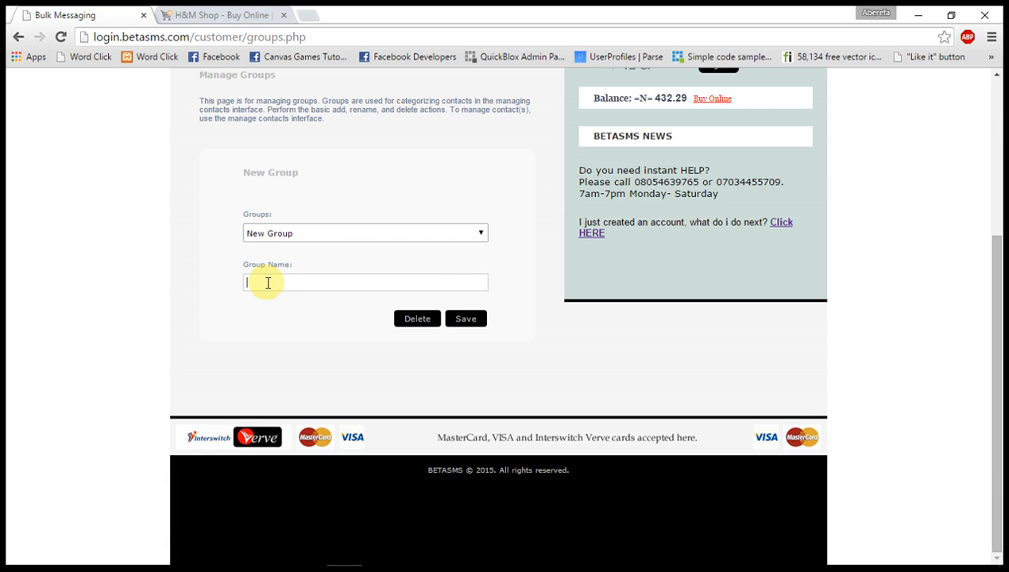
{"action": "type", "text": "Multipurpose"}
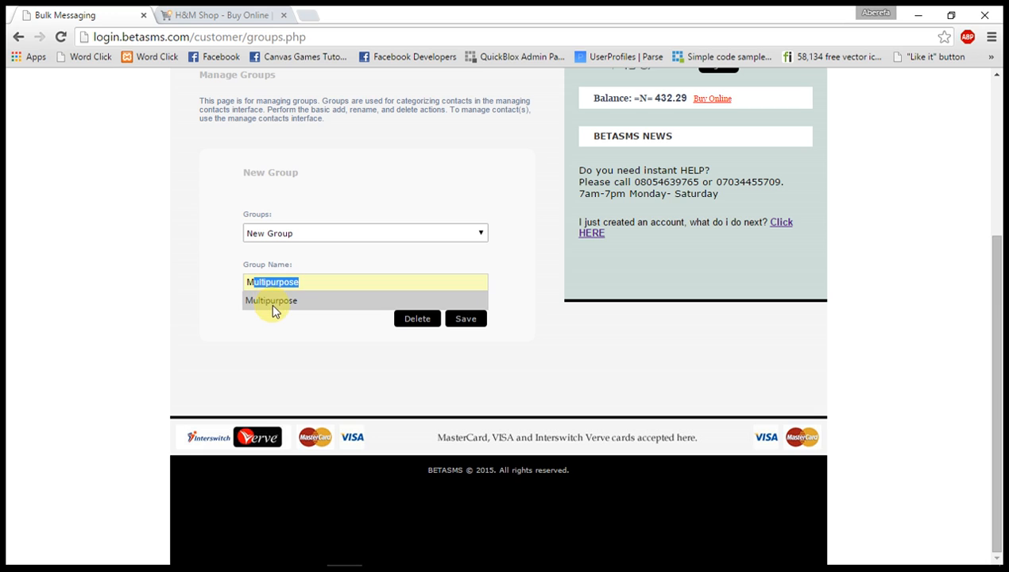
{"action": "left_click", "coordinate": [271, 302]}
{"action": "left_click", "coordinate": [319, 280]}
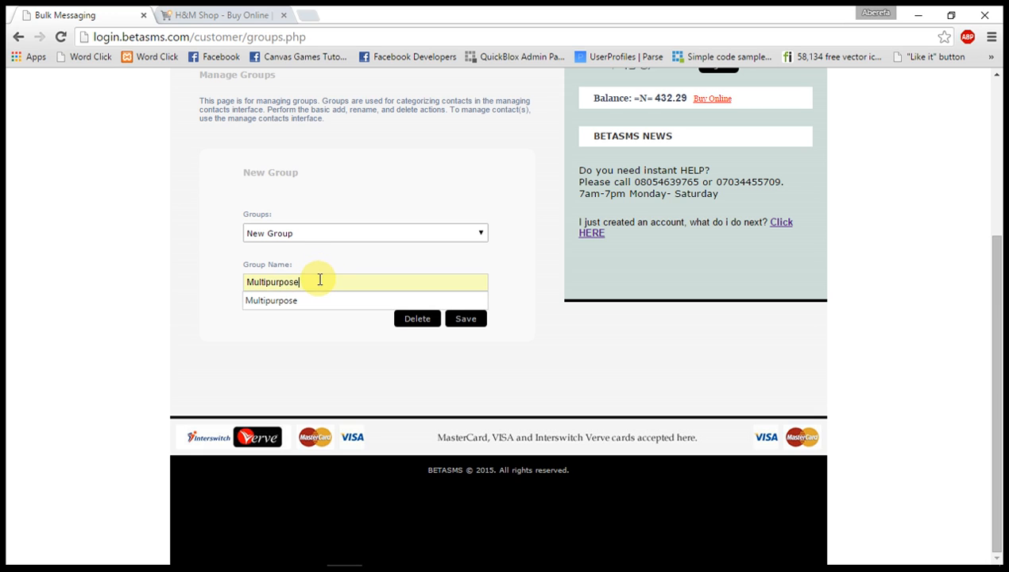
{"action": "double_click", "coordinate": [326, 270]}
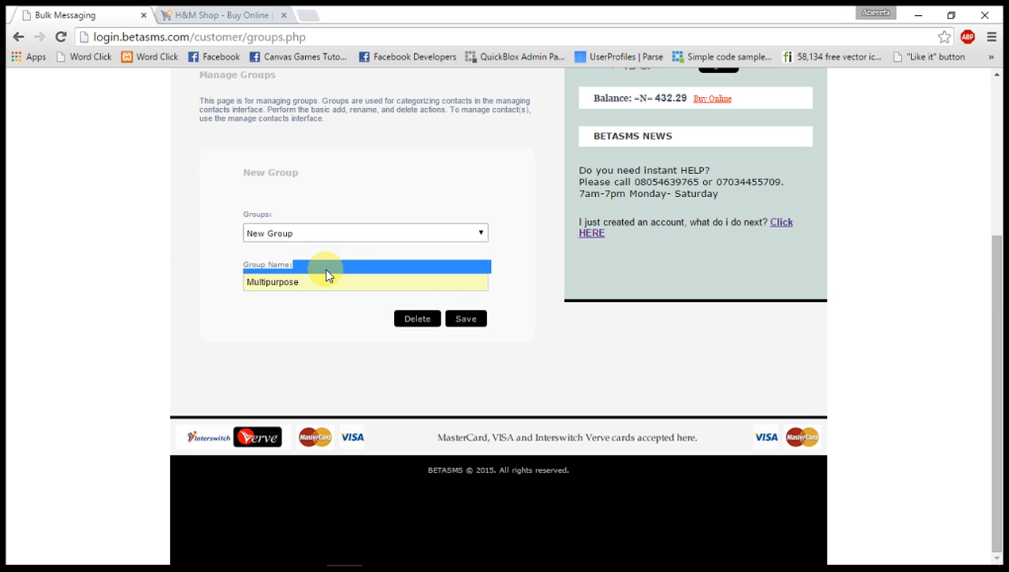
{"action": "left_click", "coordinate": [308, 268]}
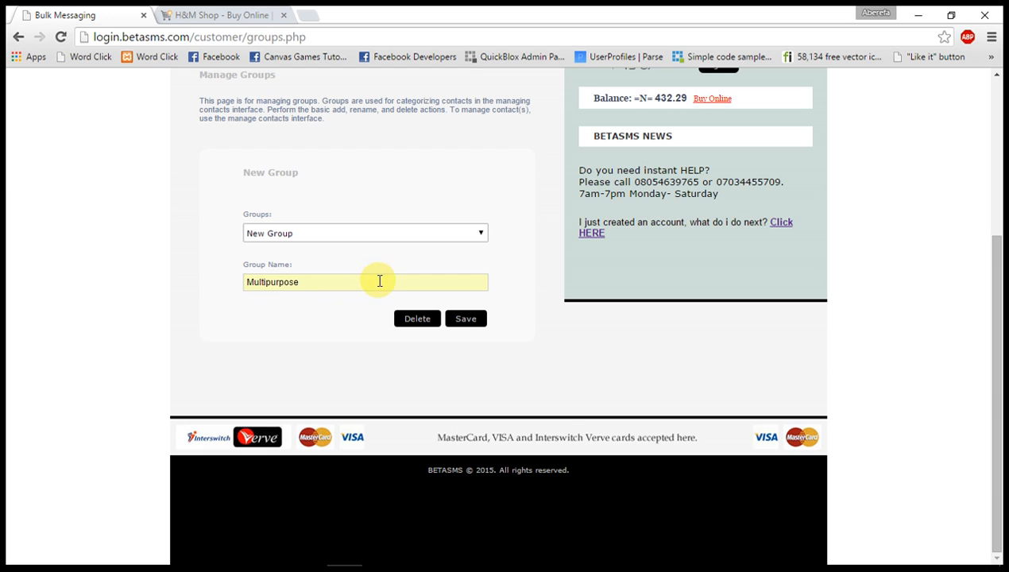
Step: Save the new Multipurpose group to the database
{"action": "scroll", "coordinate": [380, 281], "scroll_direction": "up", "scroll_amount": 1}
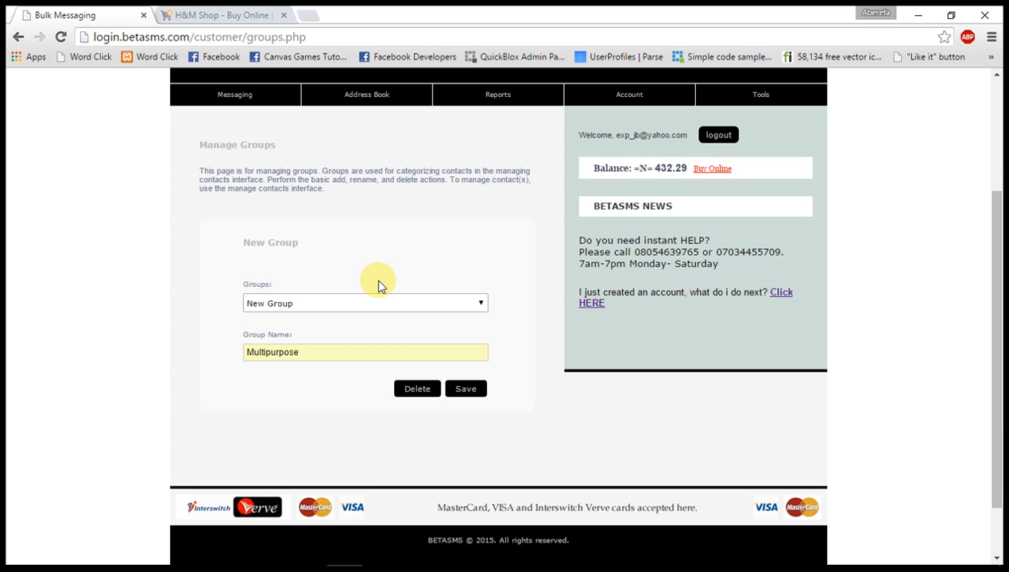
{"action": "left_click", "coordinate": [466, 388]}
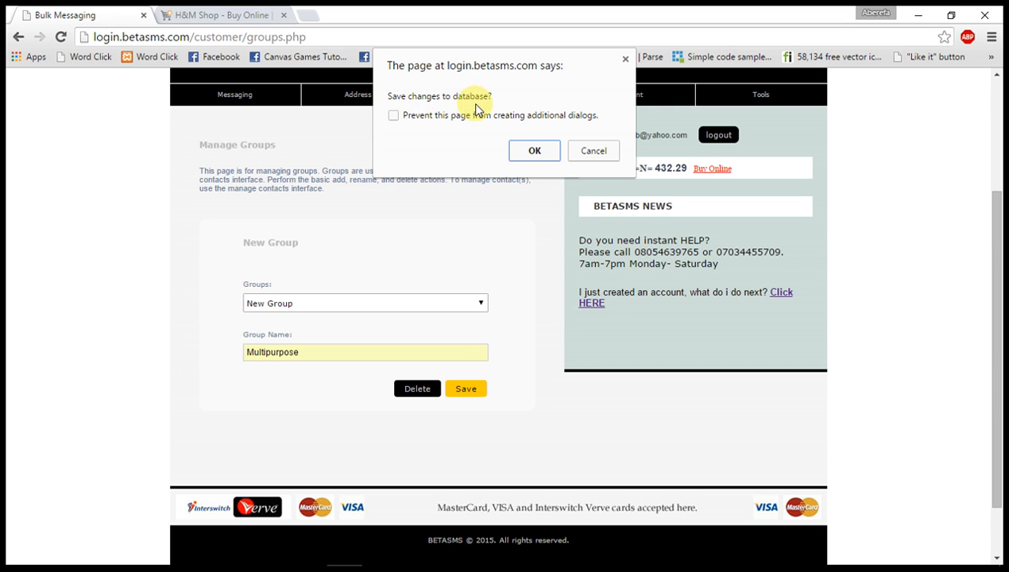
{"action": "left_click", "coordinate": [532, 150]}
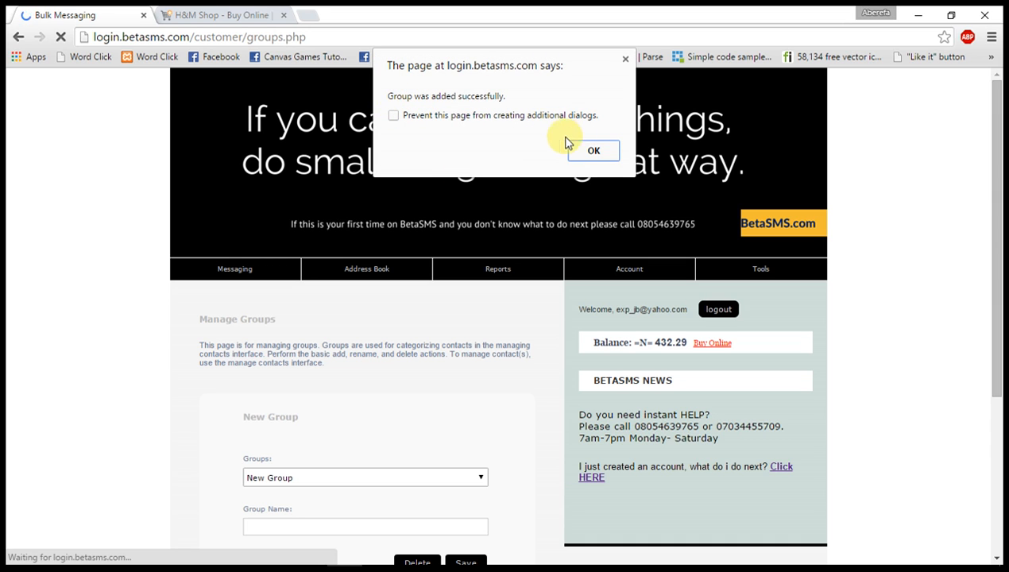
{"action": "left_click", "coordinate": [593, 150]}
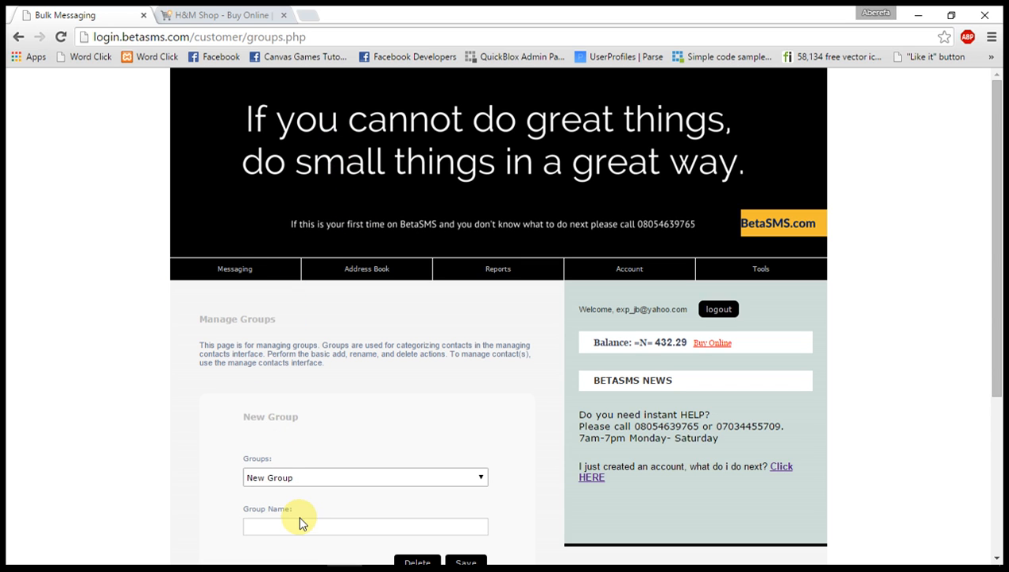
Step: Check the list of existing groups and display the Multipurpose group's details
{"action": "scroll", "coordinate": [434, 403], "scroll_direction": "down", "scroll_amount": 3}
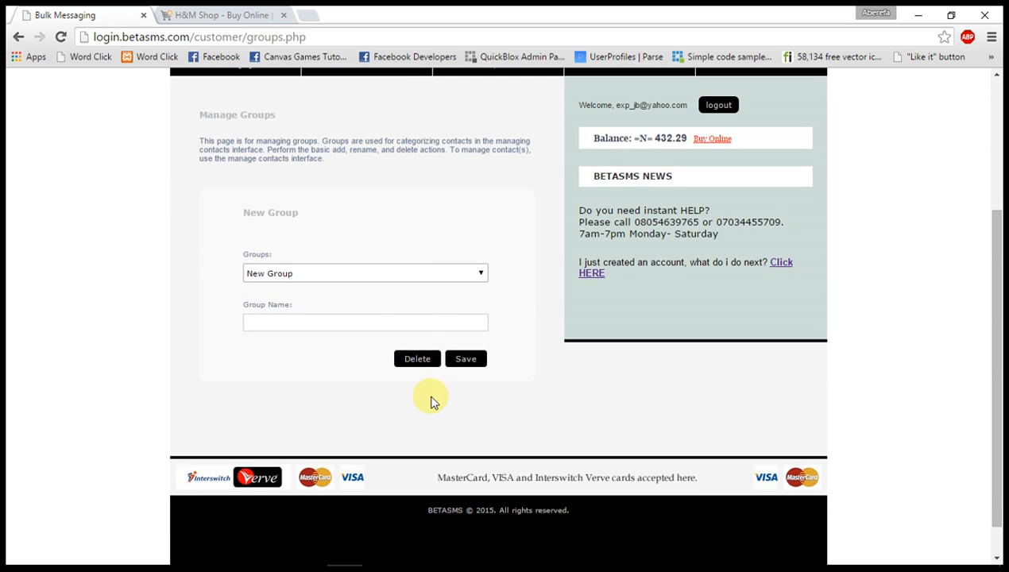
{"action": "left_click", "coordinate": [421, 273]}
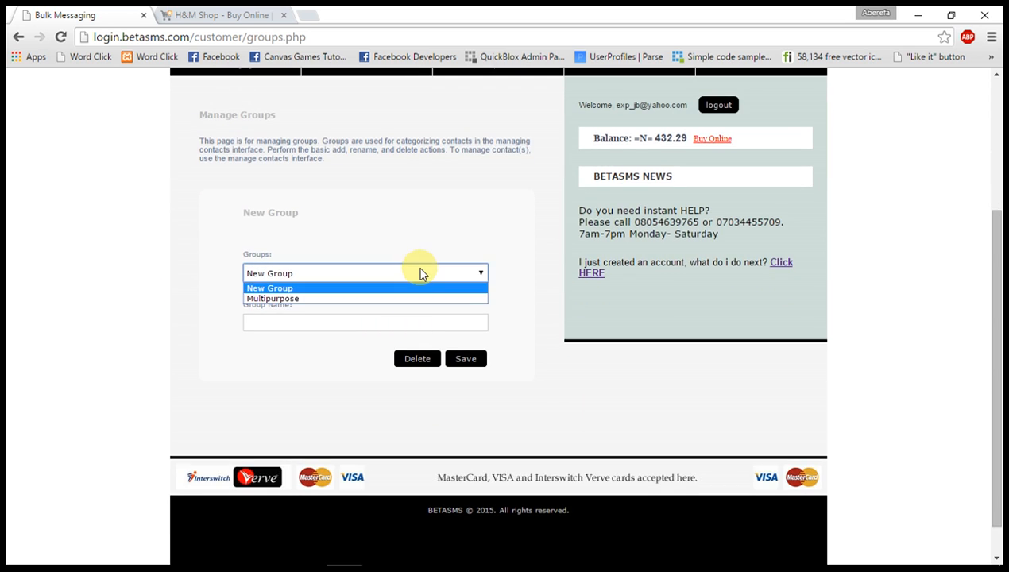
{"action": "left_click", "coordinate": [322, 299]}
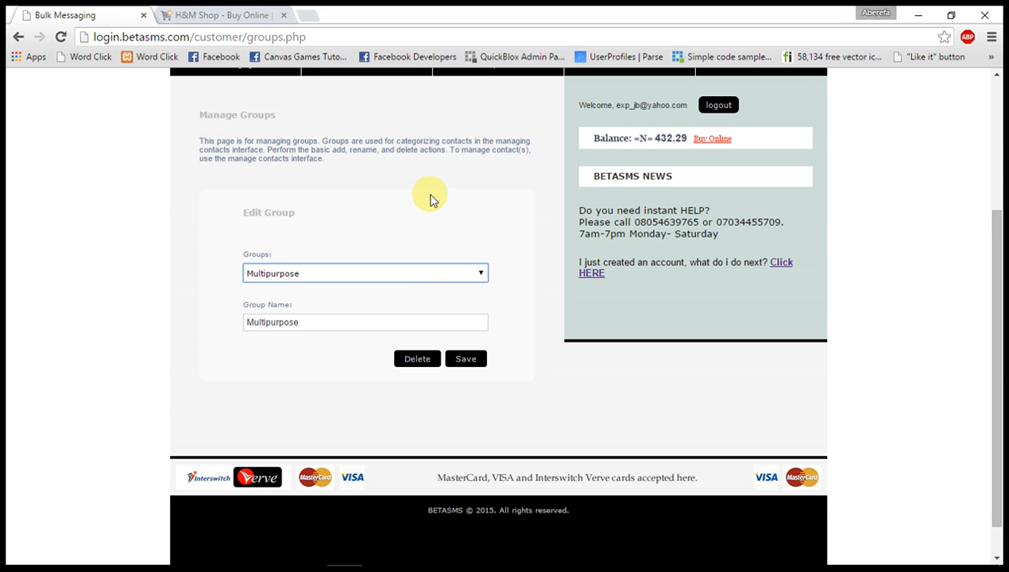
Step: Open the Manage Contacts page and delete the only contact listed in the address book
{"action": "scroll", "coordinate": [430, 198], "scroll_direction": "up", "scroll_amount": 2}
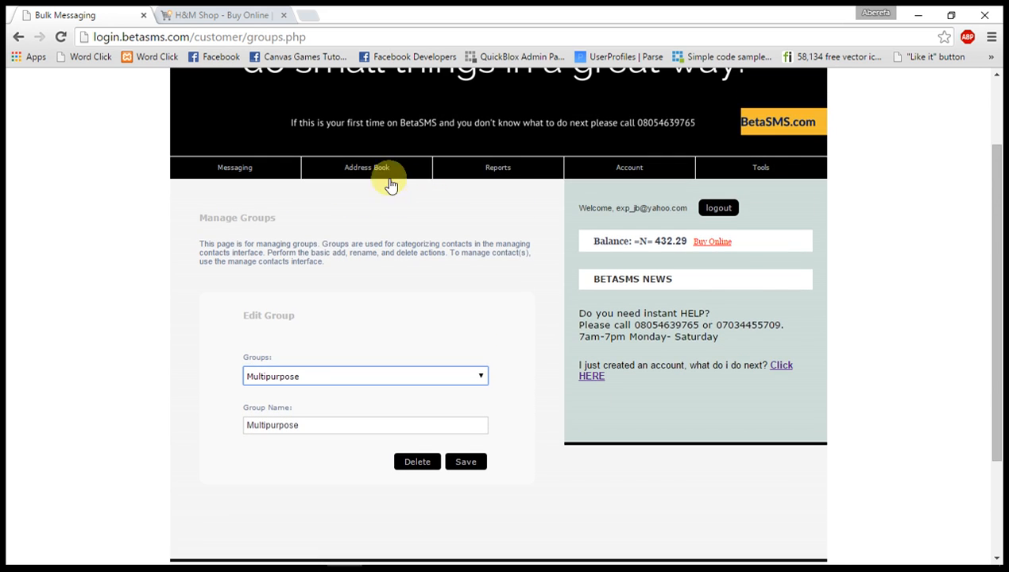
{"action": "mouse_move", "coordinate": [377, 169]}
{"action": "left_click", "coordinate": [377, 190]}
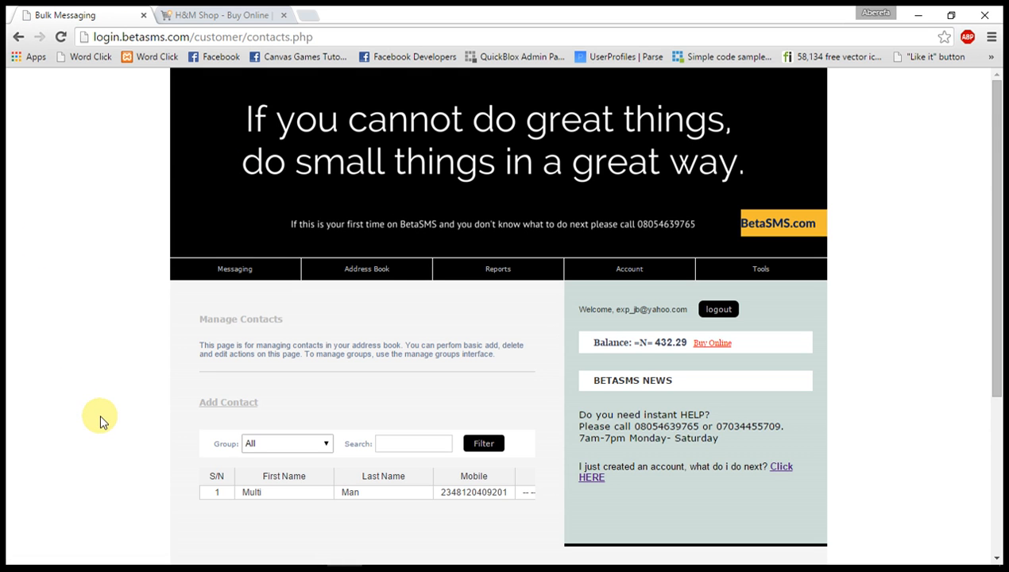
{"action": "scroll", "coordinate": [99, 419], "scroll_direction": "down", "scroll_amount": 2}
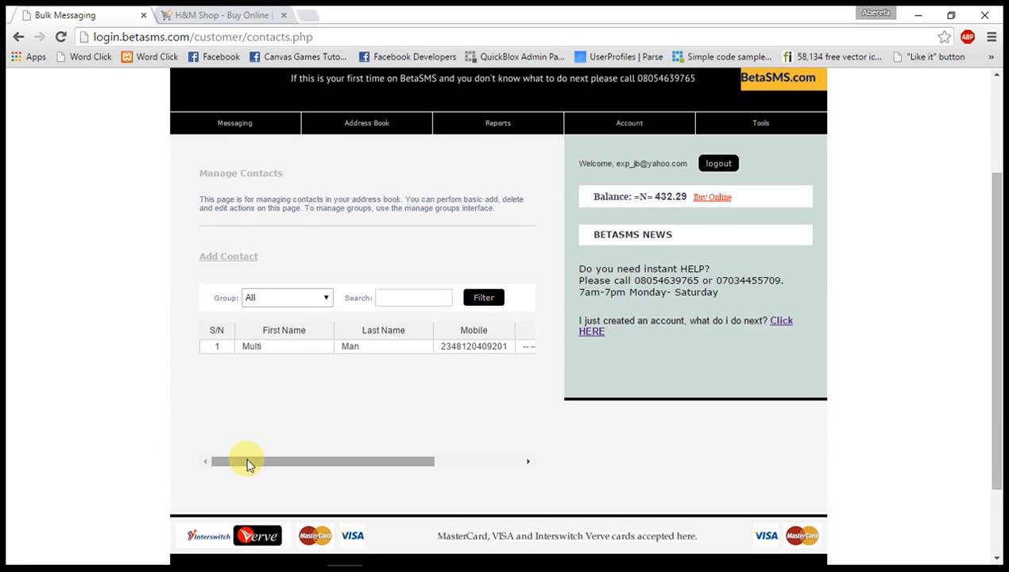
{"action": "left_click_drag", "start_coordinate": [248, 459], "coordinate": [412, 459]}
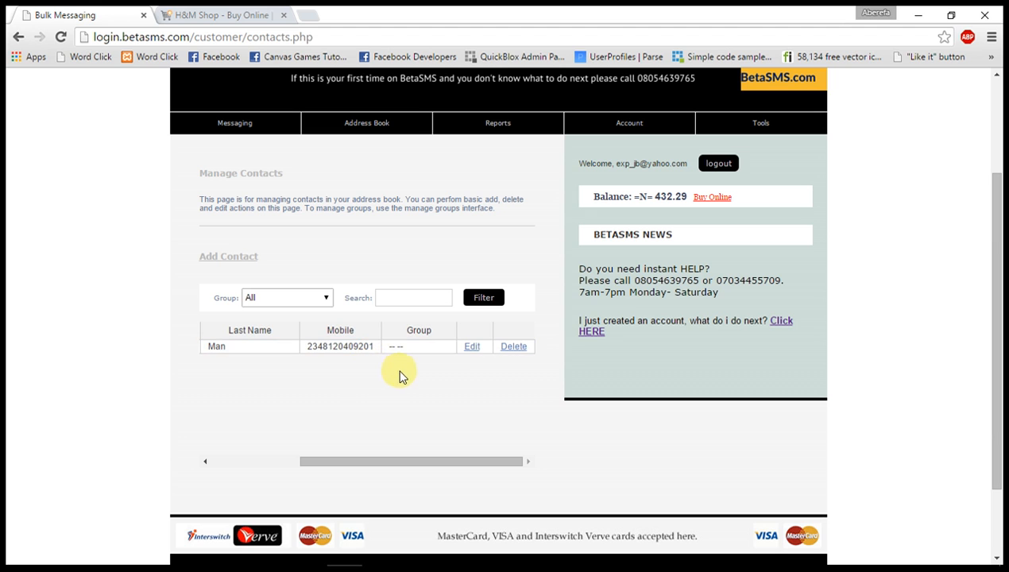
{"action": "left_click", "coordinate": [525, 353]}
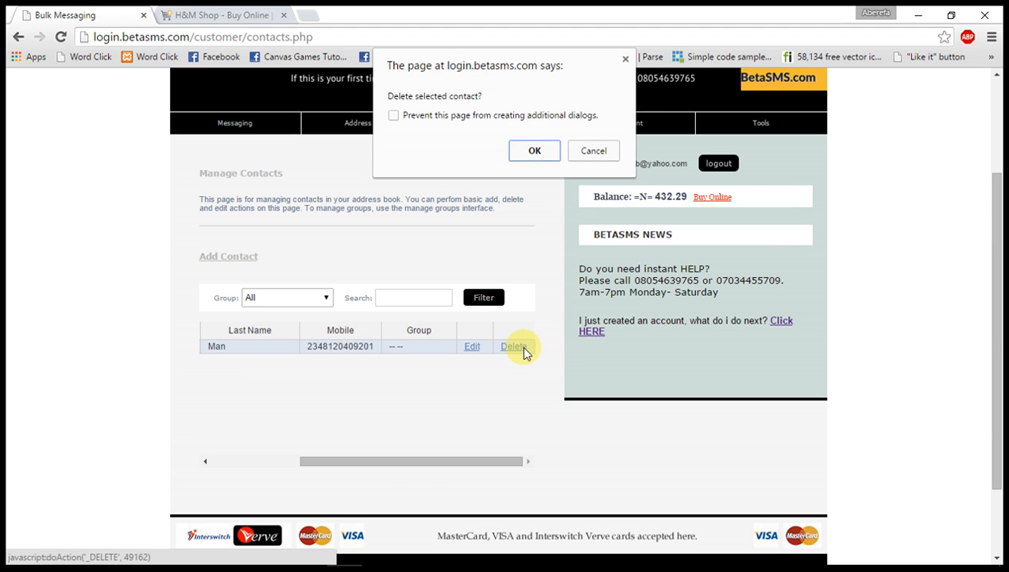
{"action": "left_click", "coordinate": [553, 161]}
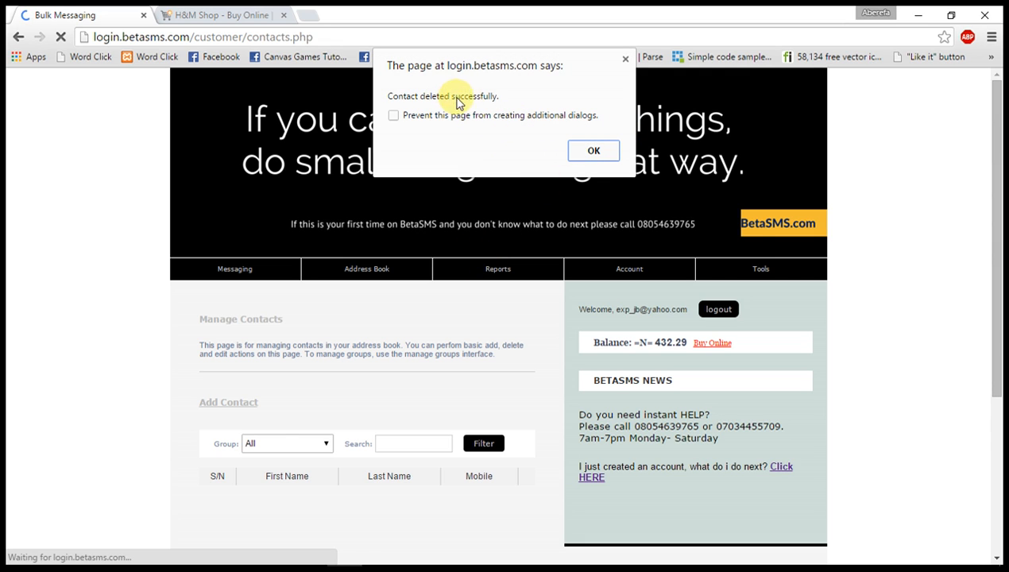
{"action": "left_click", "coordinate": [596, 149]}
Step: Start a new contact in the address book and assign it to the Multipurpose group
{"action": "scroll", "coordinate": [472, 451], "scroll_direction": "down", "scroll_amount": 1}
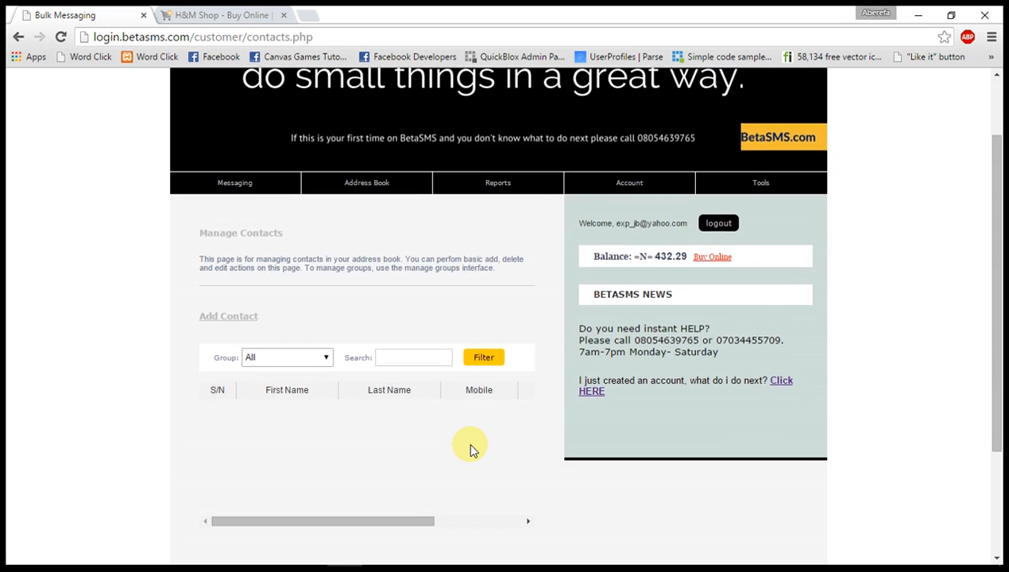
{"action": "left_click_drag", "start_coordinate": [281, 525], "coordinate": [303, 513]}
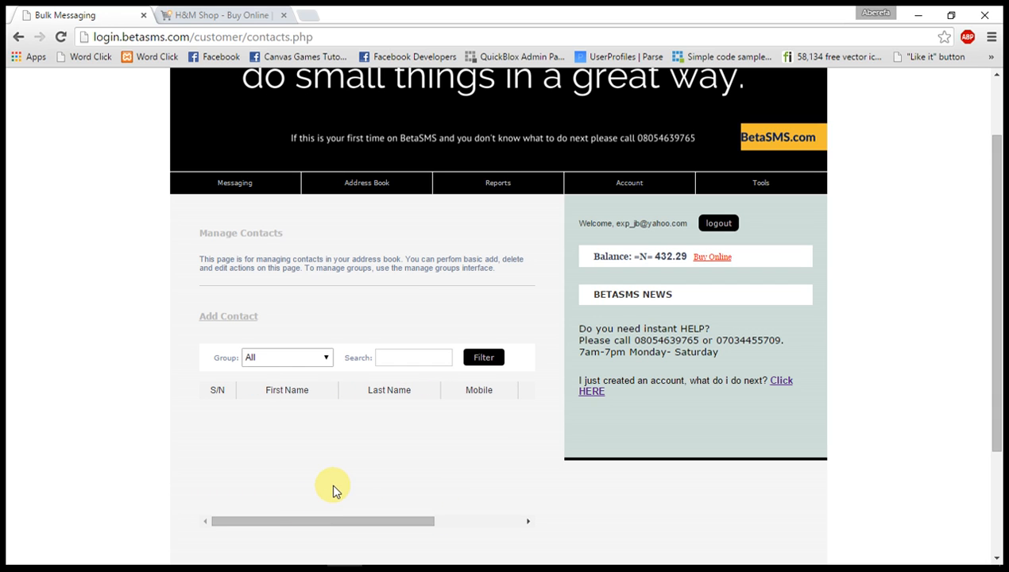
{"action": "scroll", "coordinate": [334, 489], "scroll_direction": "down", "scroll_amount": 1}
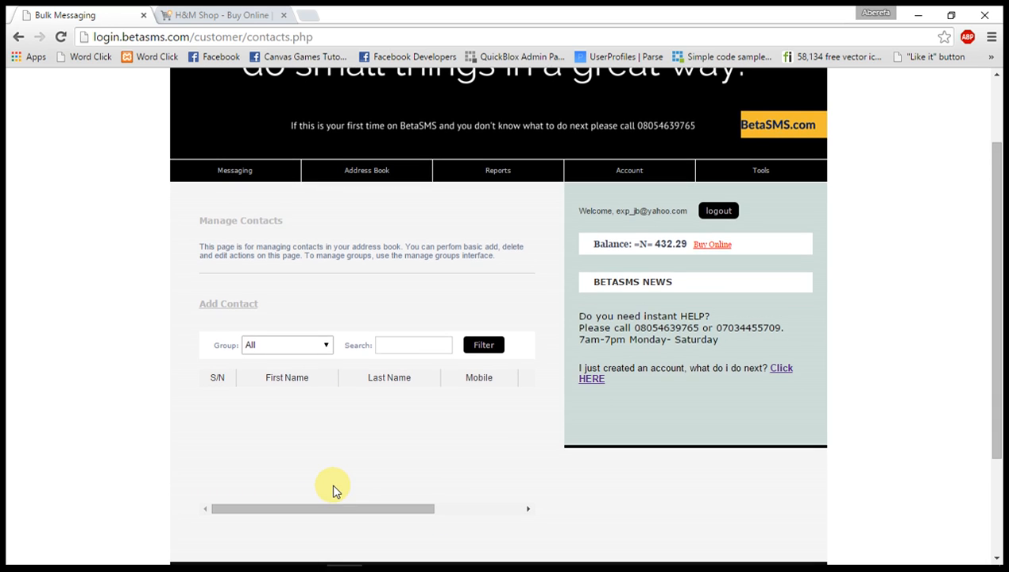
{"action": "left_click", "coordinate": [238, 307]}
{"action": "scroll", "coordinate": [230, 357], "scroll_direction": "down", "scroll_amount": 1}
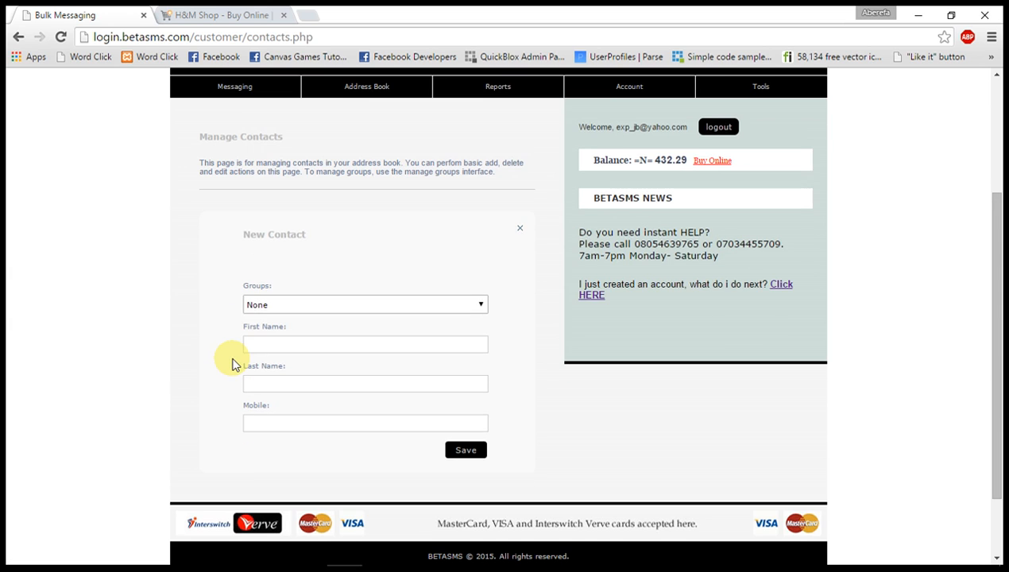
{"action": "left_click", "coordinate": [286, 305]}
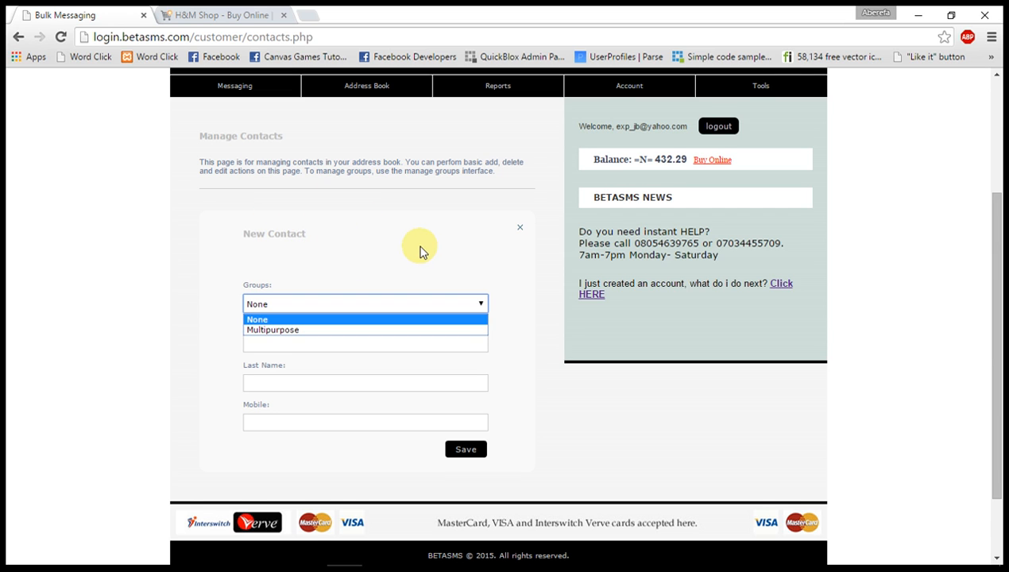
{"action": "scroll", "coordinate": [420, 251], "scroll_direction": "down", "scroll_amount": 1}
{"action": "left_click", "coordinate": [316, 294]}
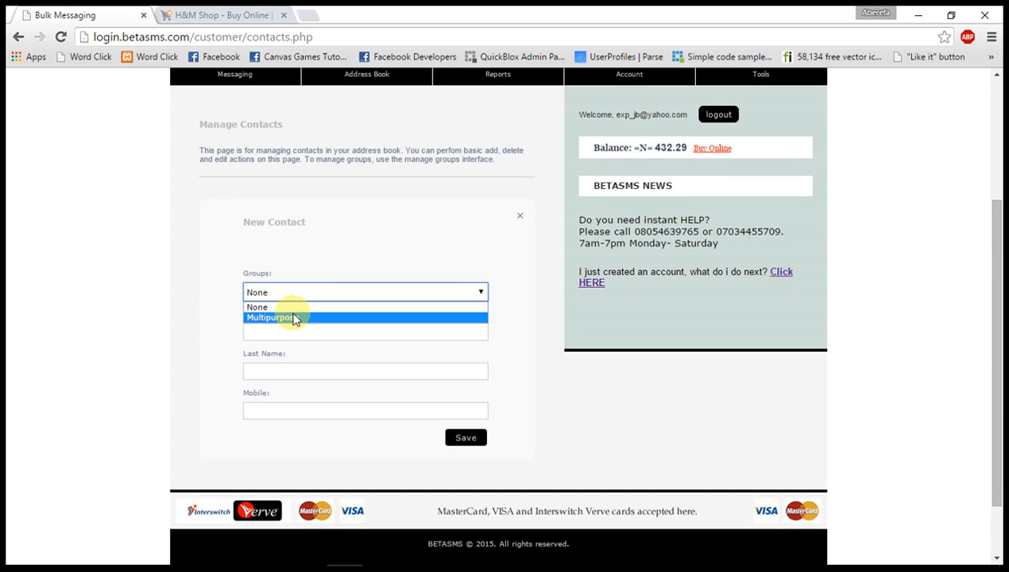
{"action": "left_click", "coordinate": [295, 317]}
{"action": "scroll", "coordinate": [294, 316], "scroll_direction": "down", "scroll_amount": 1}
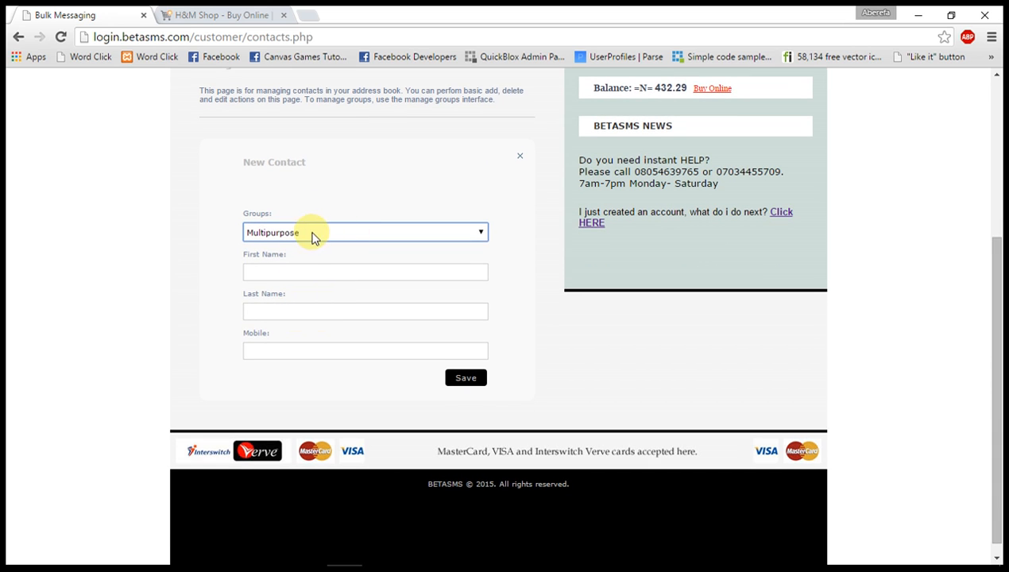
Step: Fill in the new contact's first name, last name and mobile number using the previously entered values
{"action": "left_click", "coordinate": [294, 270]}
{"action": "left_click", "coordinate": [294, 271]}
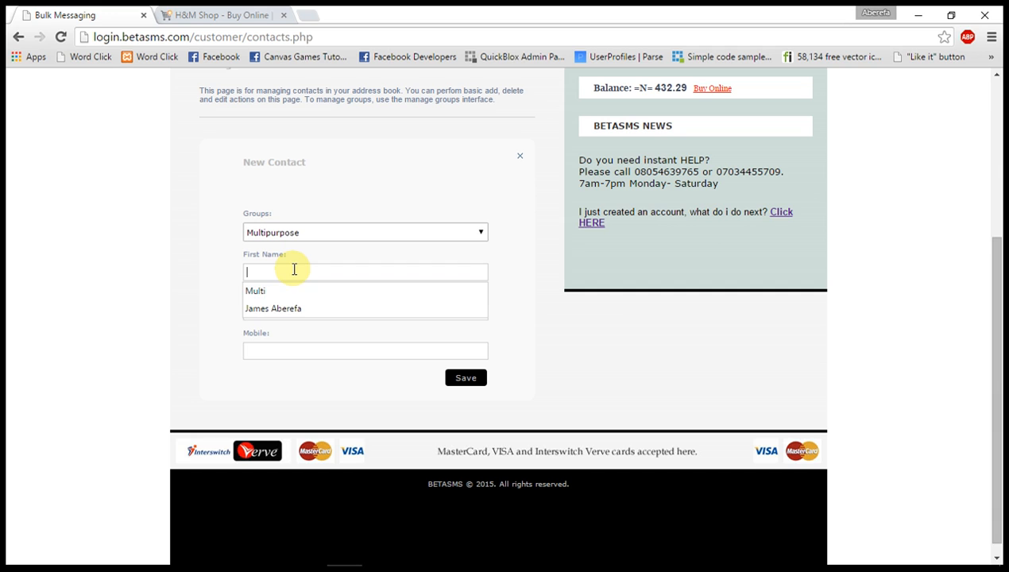
{"action": "left_click", "coordinate": [253, 288]}
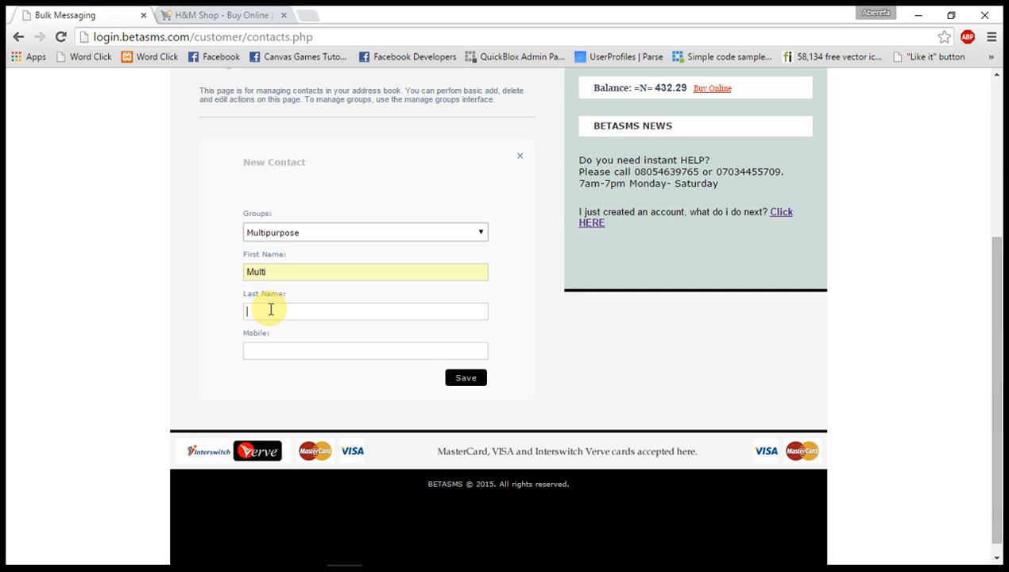
{"action": "left_click", "coordinate": [270, 310]}
{"action": "left_click", "coordinate": [266, 329]}
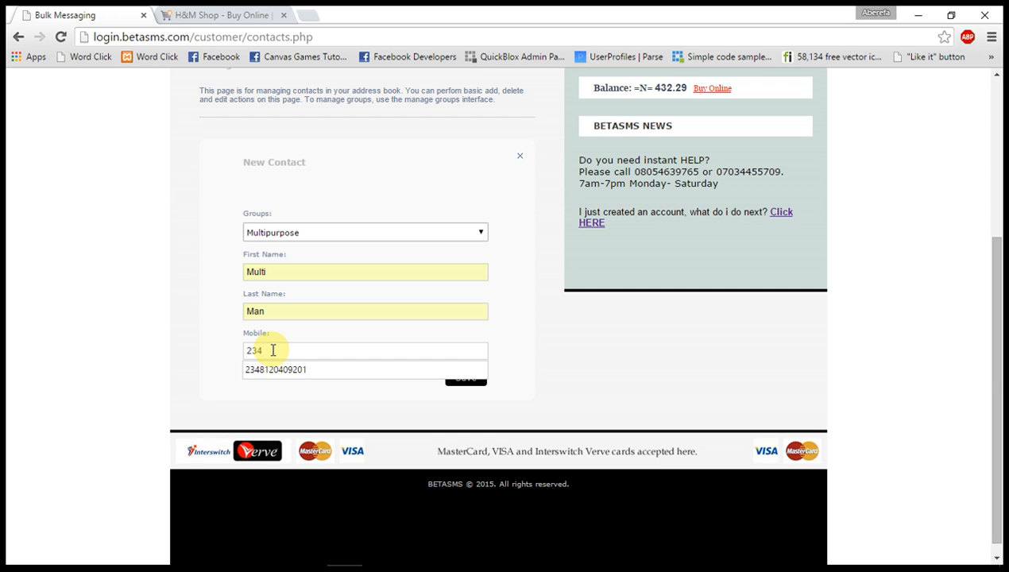
{"action": "left_click", "coordinate": [286, 372]}
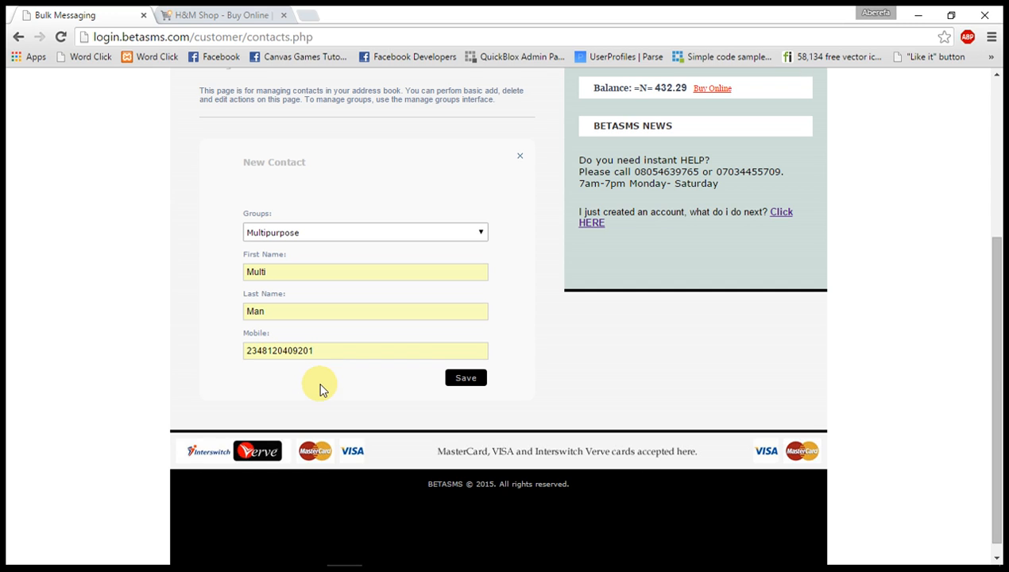
Step: Save the new contact to the database and dismiss the resulting notice
{"action": "scroll", "coordinate": [320, 384], "scroll_direction": "down", "scroll_amount": 1}
{"action": "left_click", "coordinate": [469, 365]}
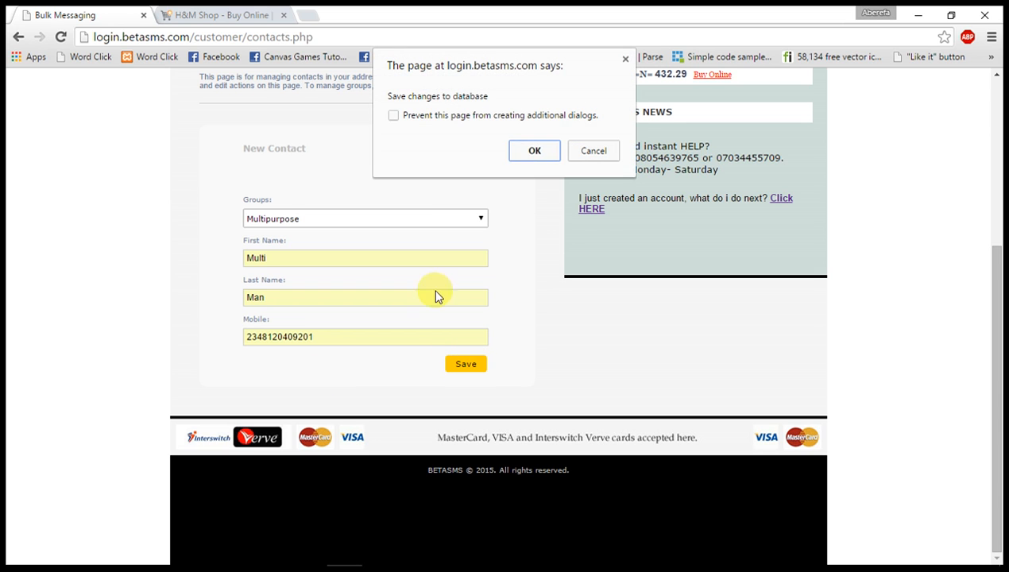
{"action": "left_click", "coordinate": [524, 152]}
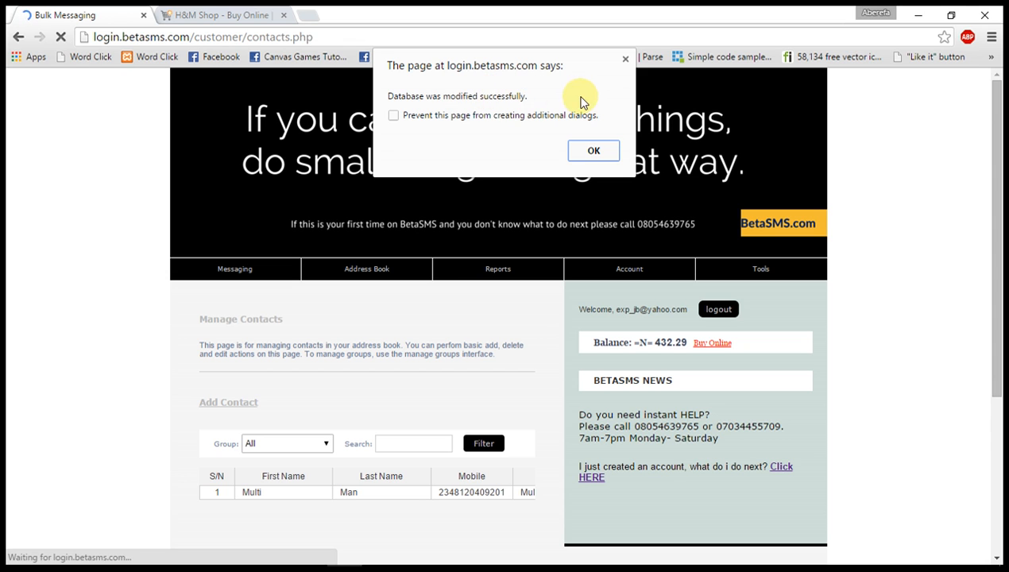
{"action": "left_click", "coordinate": [594, 153]}
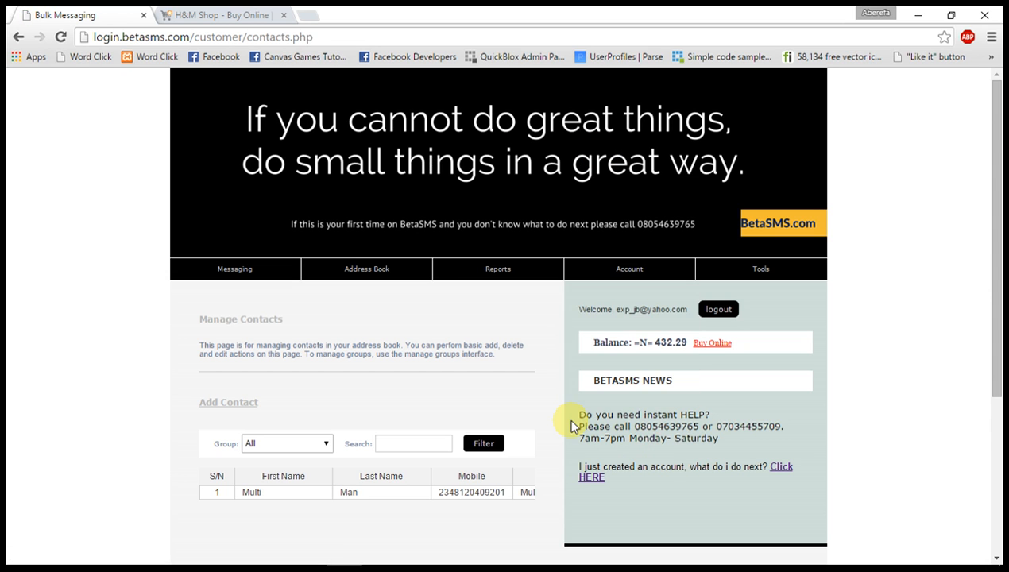
Step: Filter the contact list by the Multipurpose group and examine the saved contact's details across all columns
{"action": "scroll", "coordinate": [571, 426], "scroll_direction": "down", "scroll_amount": 3}
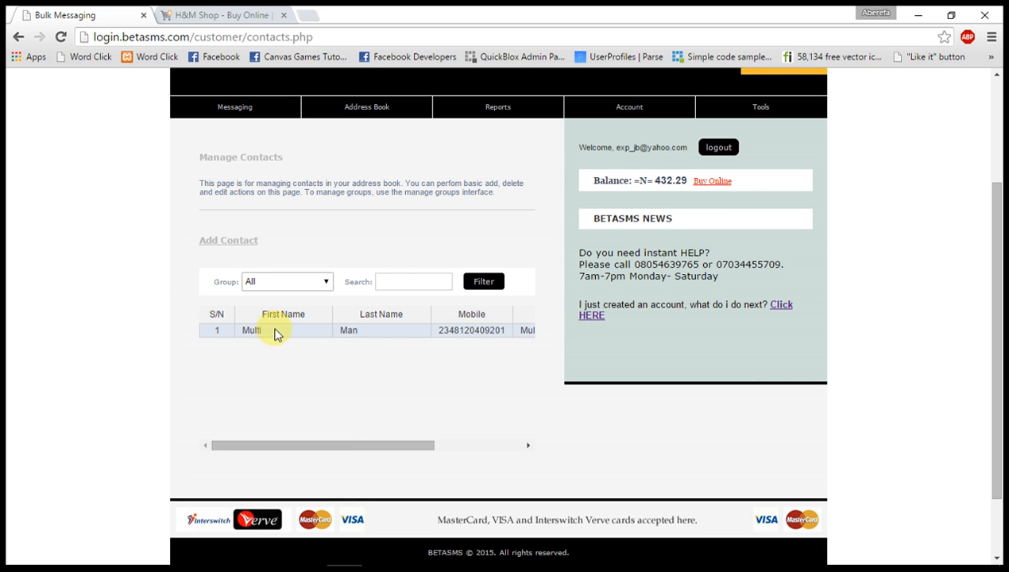
{"action": "left_click_drag", "start_coordinate": [335, 445], "coordinate": [398, 445]}
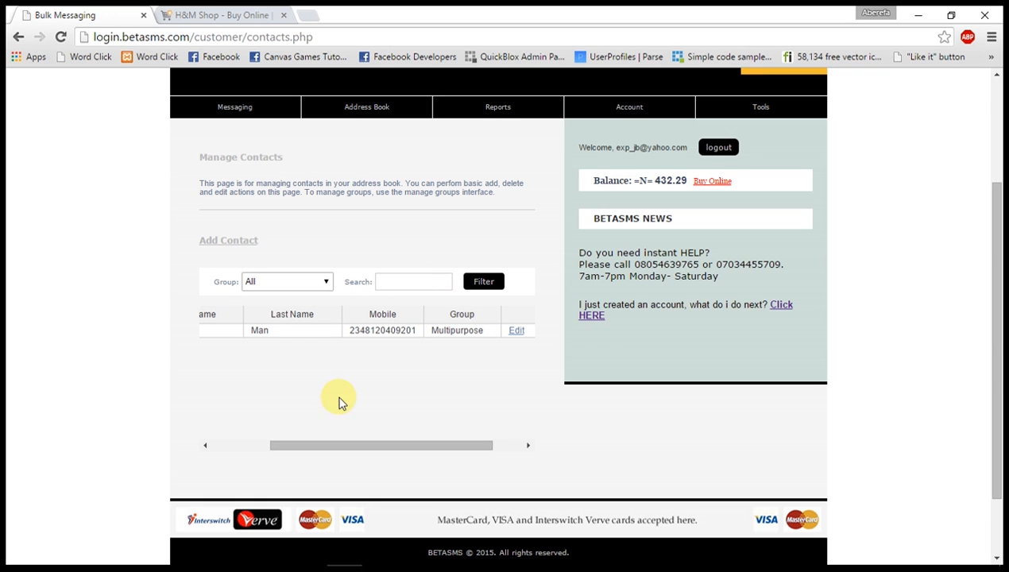
{"action": "scroll", "coordinate": [356, 401], "scroll_direction": "down", "scroll_amount": 1}
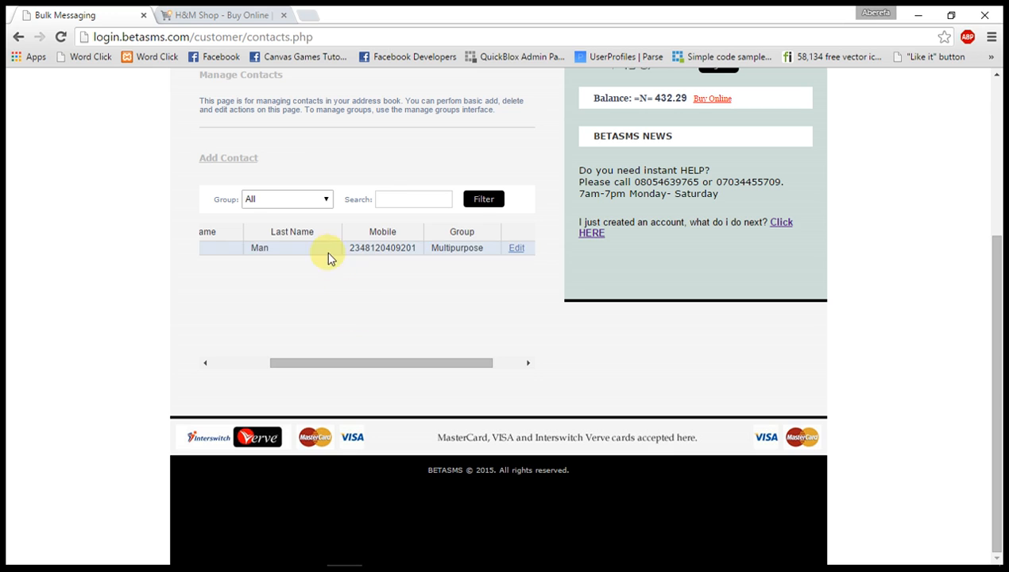
{"action": "left_click", "coordinate": [301, 205]}
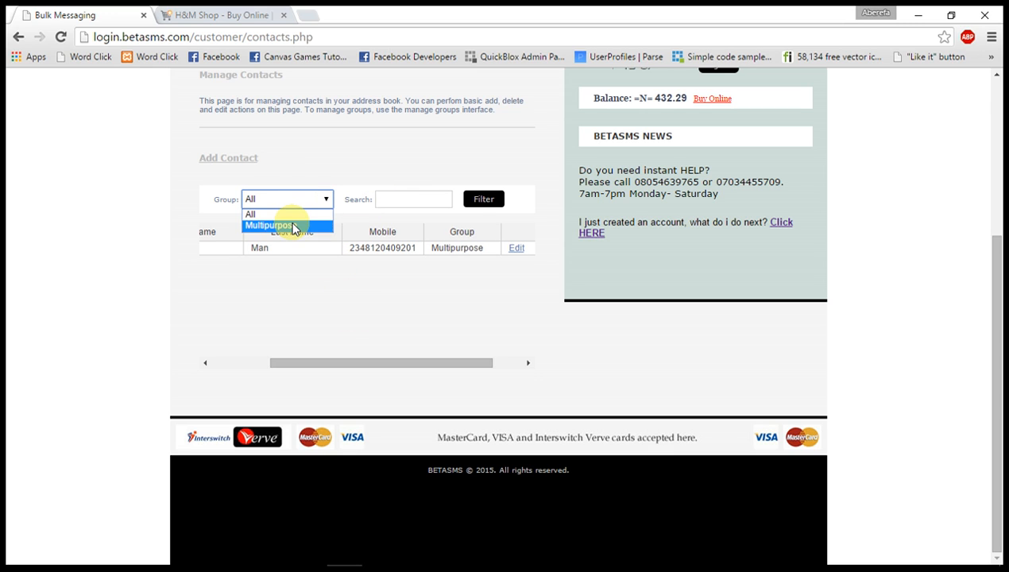
{"action": "left_click", "coordinate": [293, 226]}
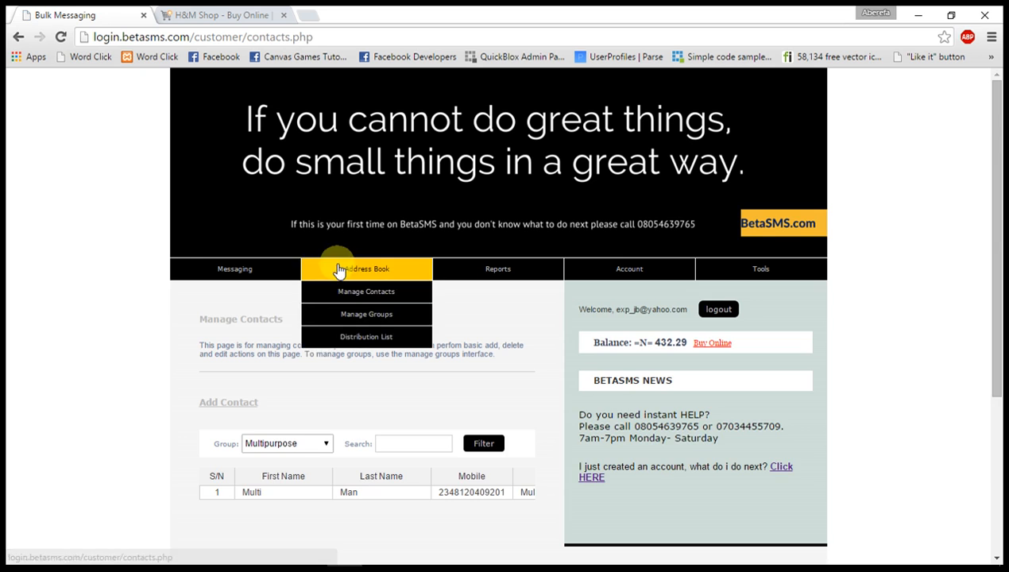
{"action": "scroll", "coordinate": [175, 435], "scroll_direction": "down", "scroll_amount": 2}
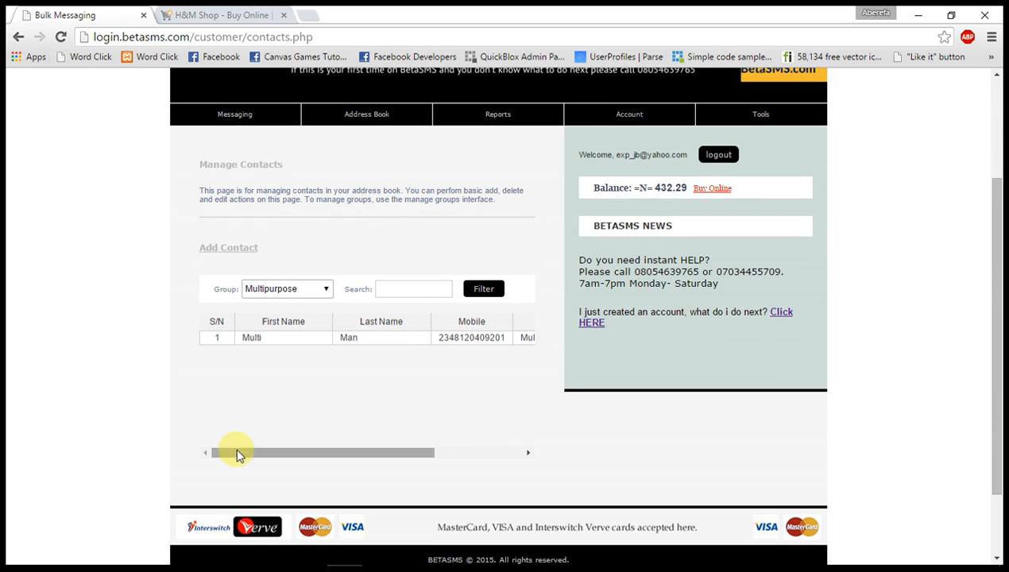
{"action": "left_click_drag", "start_coordinate": [225, 453], "coordinate": [315, 453]}
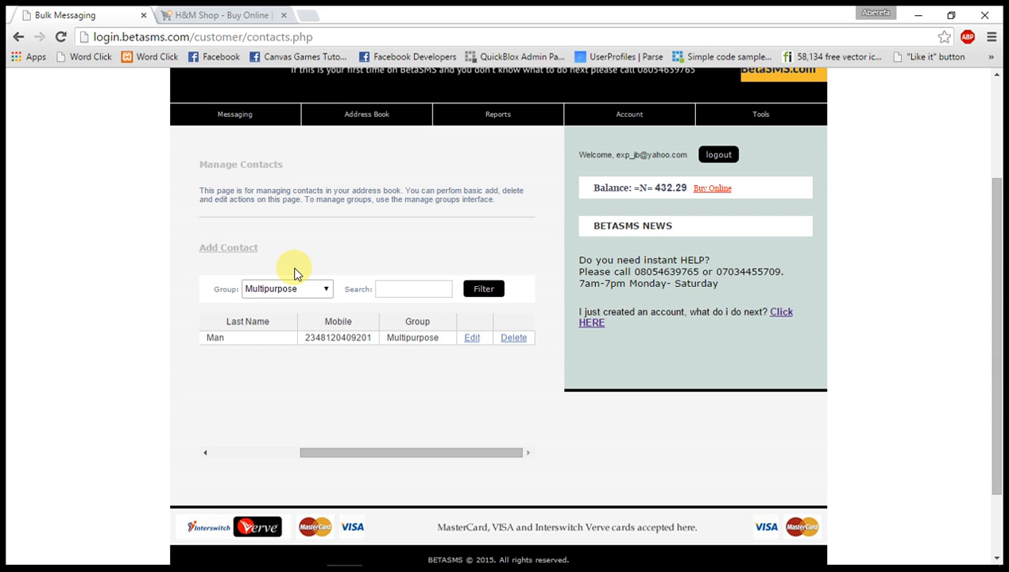
{"action": "scroll", "coordinate": [294, 273], "scroll_direction": "up", "scroll_amount": 1}
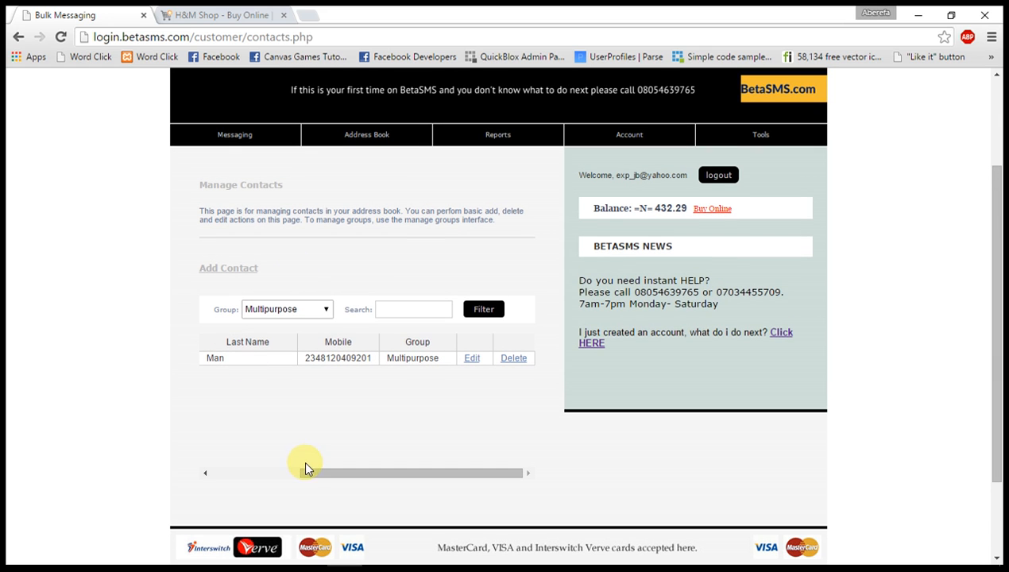
{"action": "left_click_drag", "start_coordinate": [306, 469], "coordinate": [263, 468]}
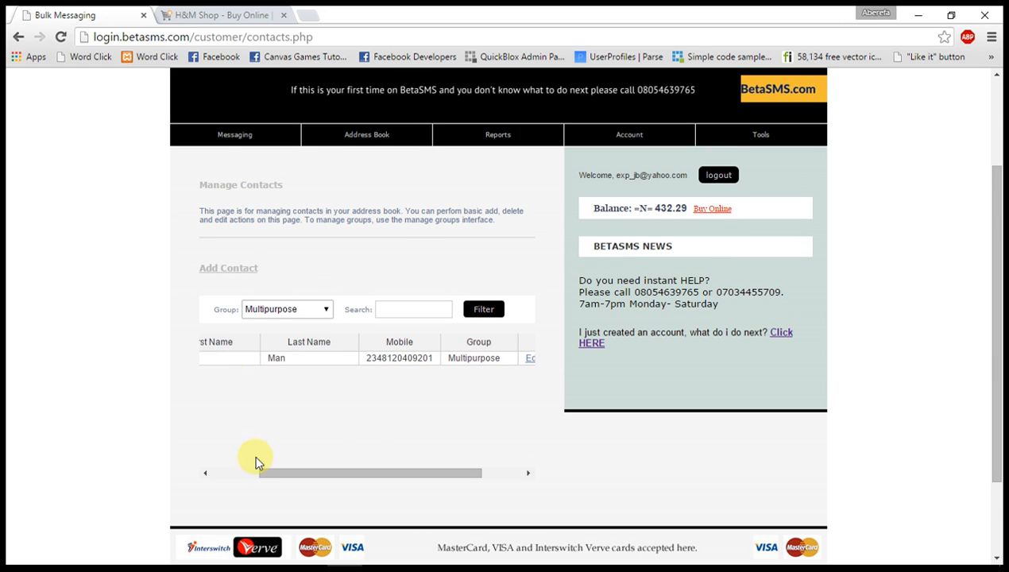
{"action": "left_click", "coordinate": [225, 270]}
{"action": "scroll", "coordinate": [224, 271], "scroll_direction": "down", "scroll_amount": 1}
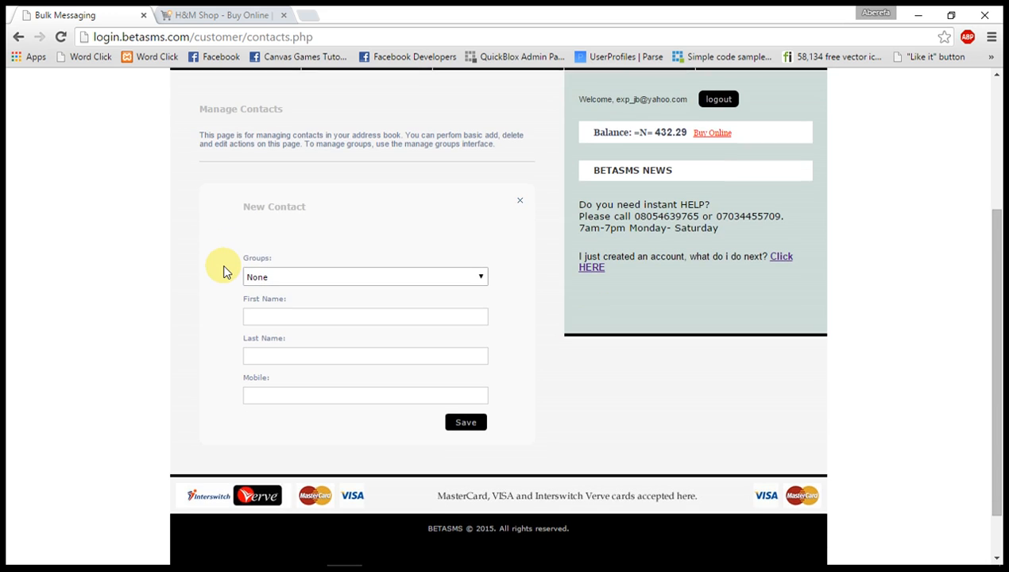
{"action": "left_click", "coordinate": [292, 278]}
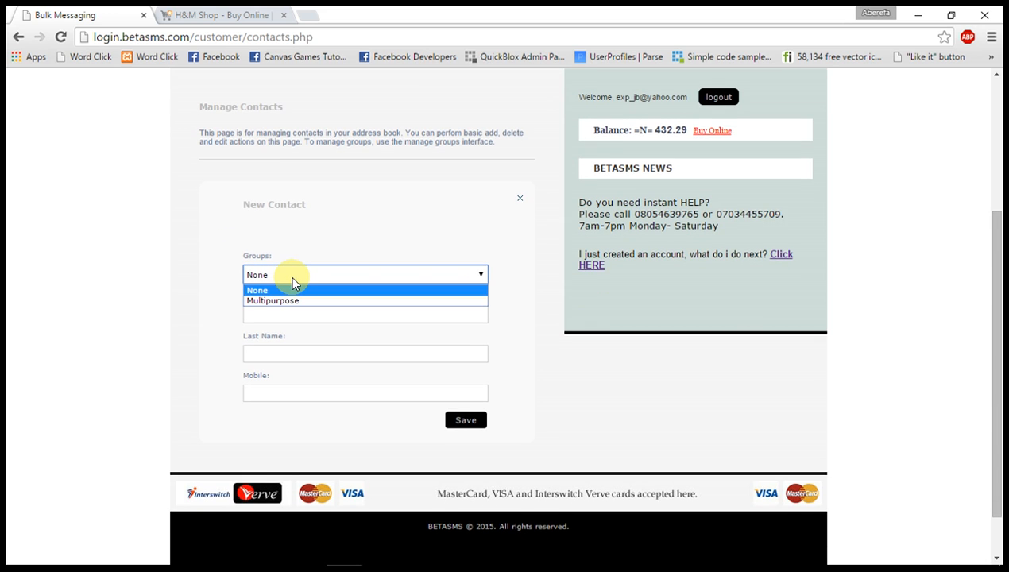
{"action": "left_click", "coordinate": [385, 214]}
{"action": "scroll", "coordinate": [384, 214], "scroll_direction": "up", "scroll_amount": 2}
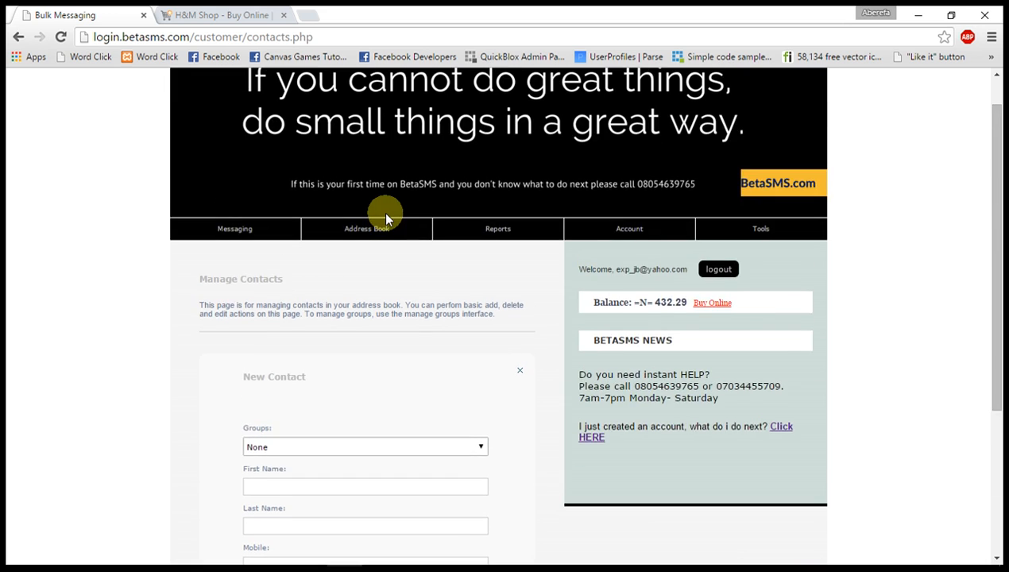
{"action": "mouse_move", "coordinate": [382, 233]}
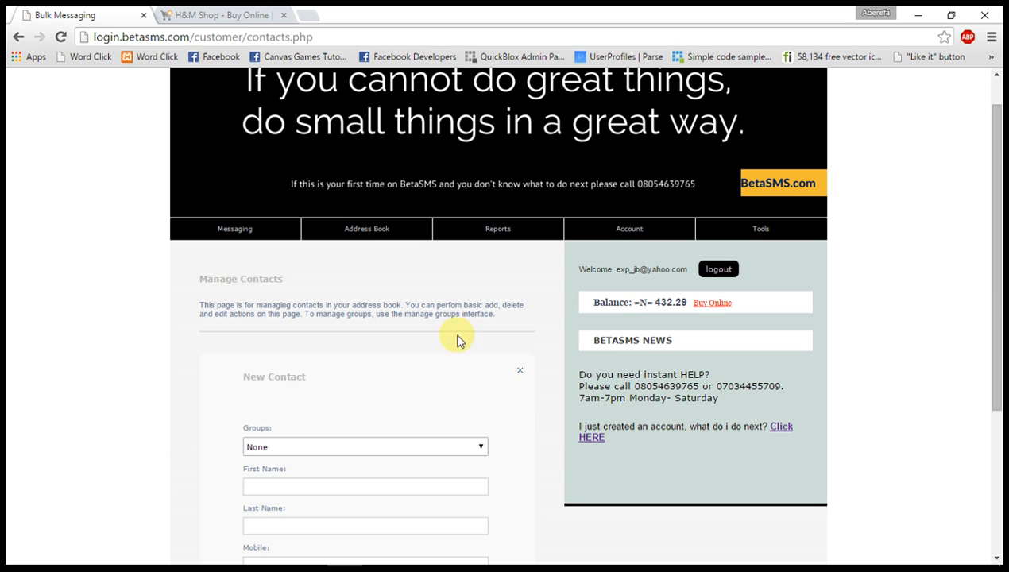
{"action": "scroll", "coordinate": [305, 480], "scroll_direction": "down", "scroll_amount": 2}
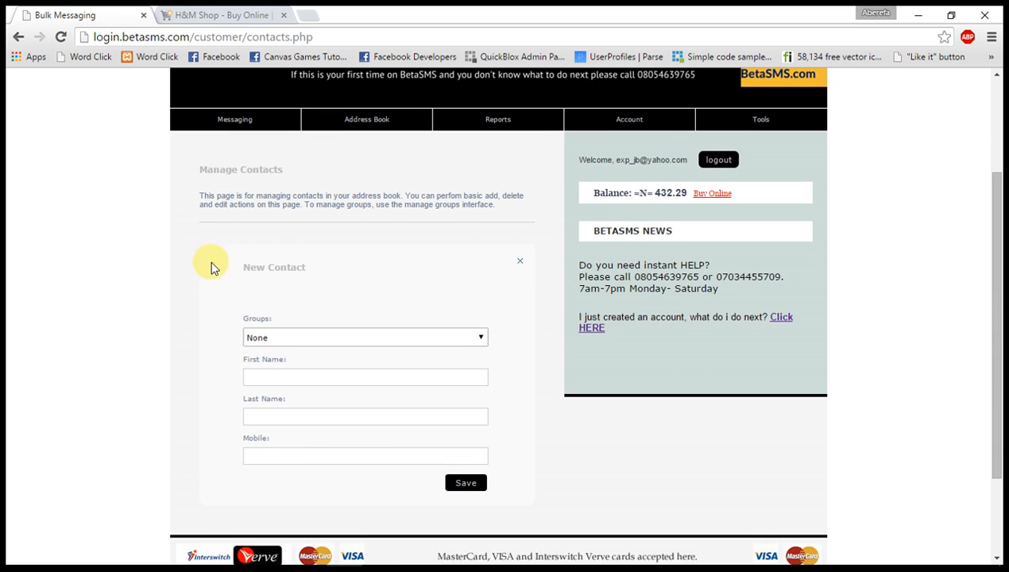
{"action": "left_click", "coordinate": [278, 342]}
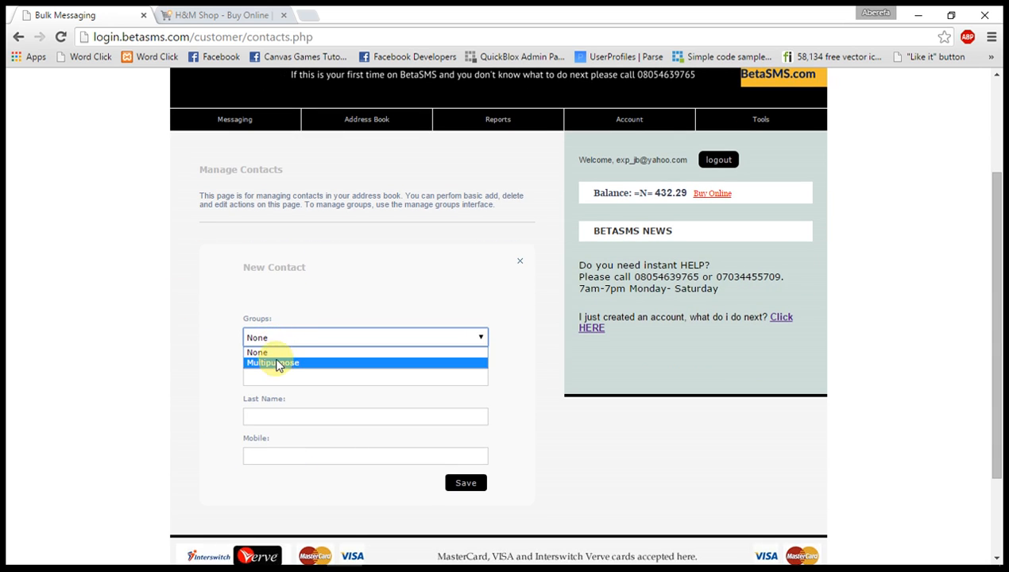
{"action": "left_click", "coordinate": [277, 363]}
{"action": "scroll", "coordinate": [278, 367], "scroll_direction": "down", "scroll_amount": 2}
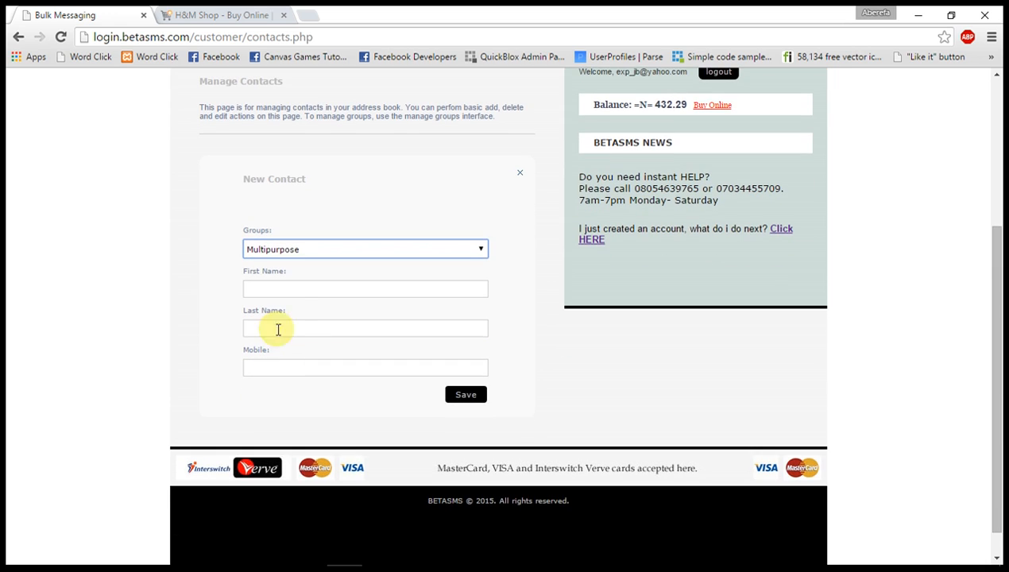
{"action": "left_click", "coordinate": [302, 287]}
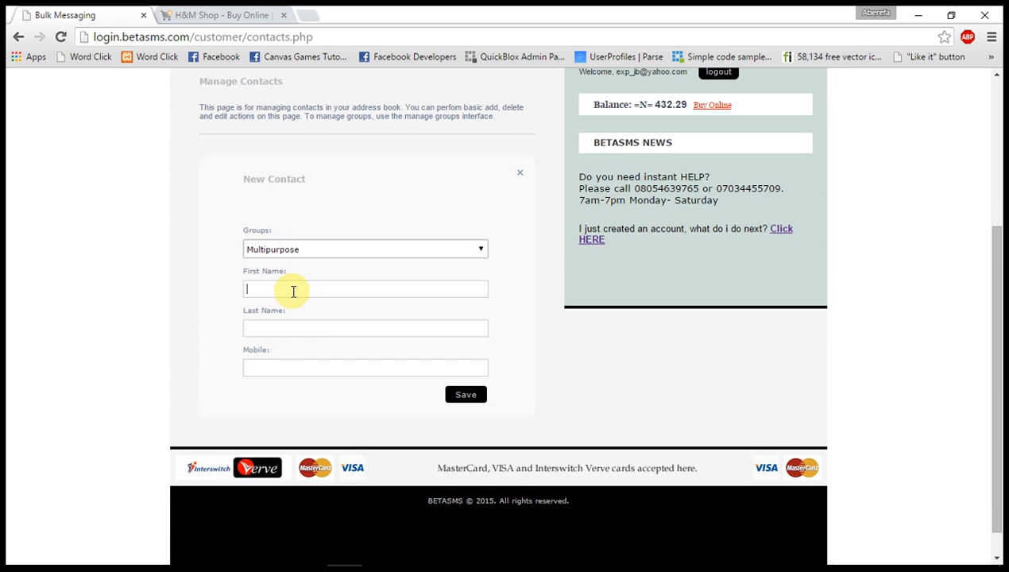
{"action": "left_click", "coordinate": [280, 367]}
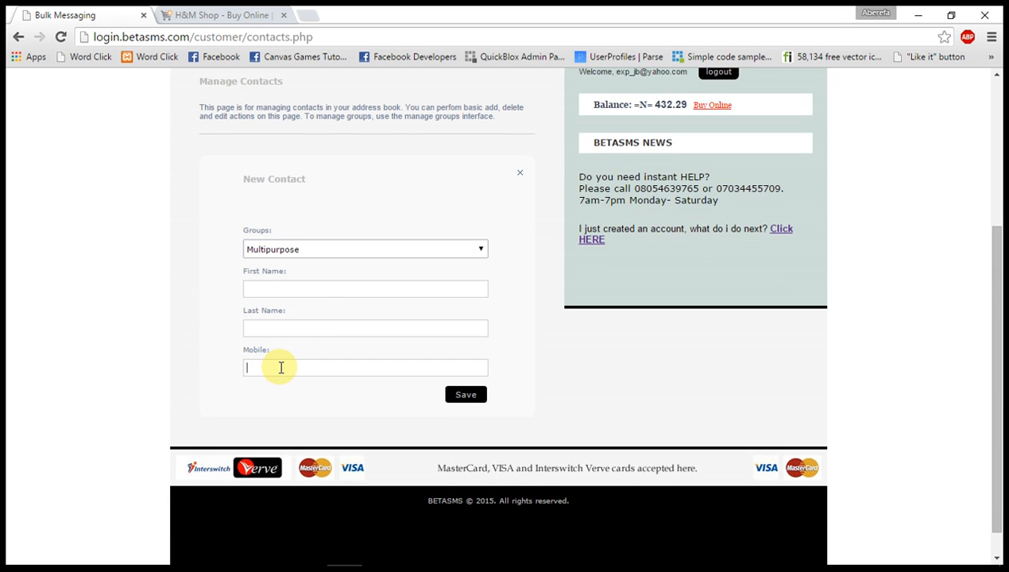
{"action": "scroll", "coordinate": [281, 367], "scroll_direction": "up", "scroll_amount": 1}
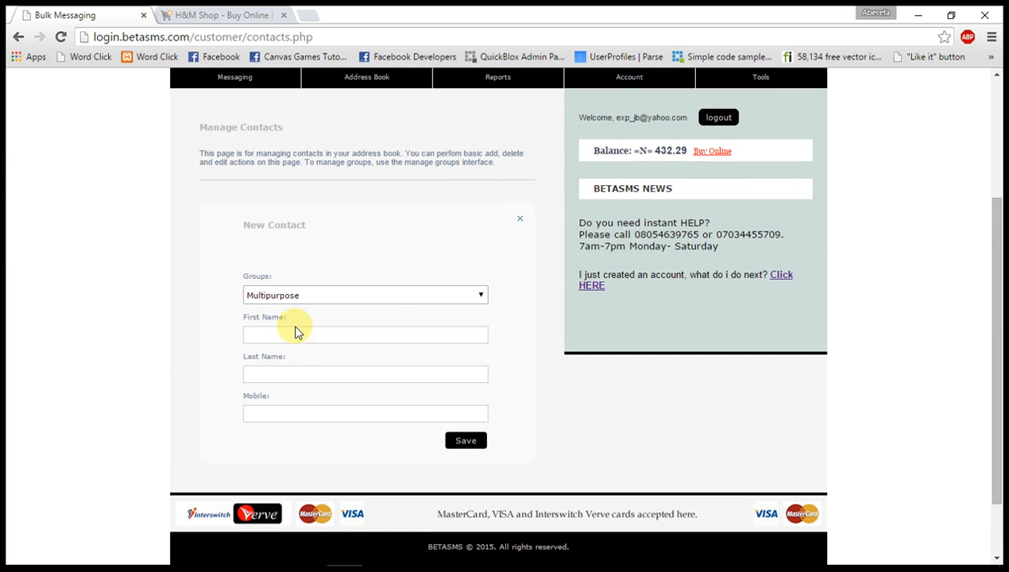
{"action": "left_click", "coordinate": [520, 222]}
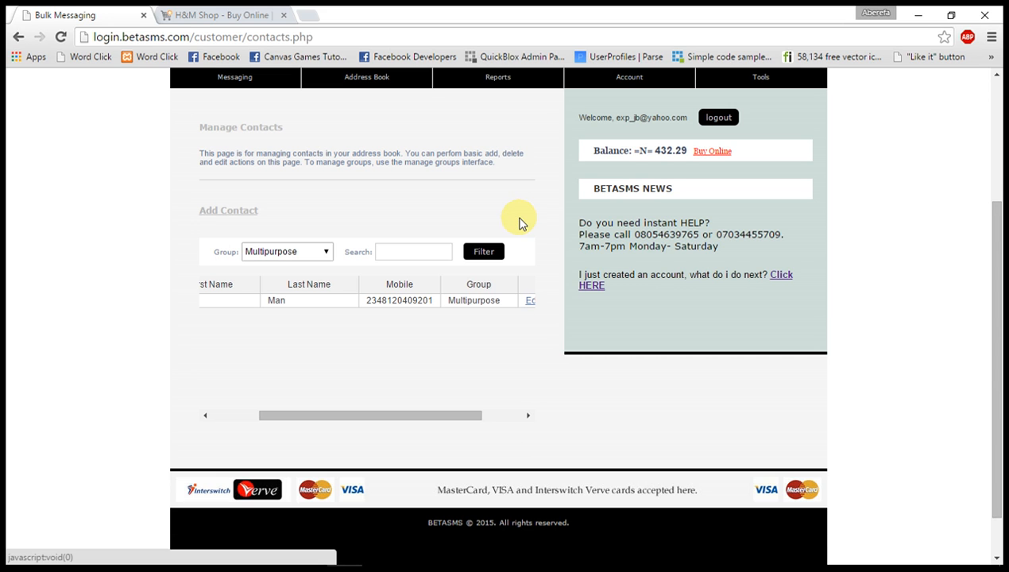
{"action": "scroll", "coordinate": [378, 190], "scroll_direction": "up", "scroll_amount": 1}
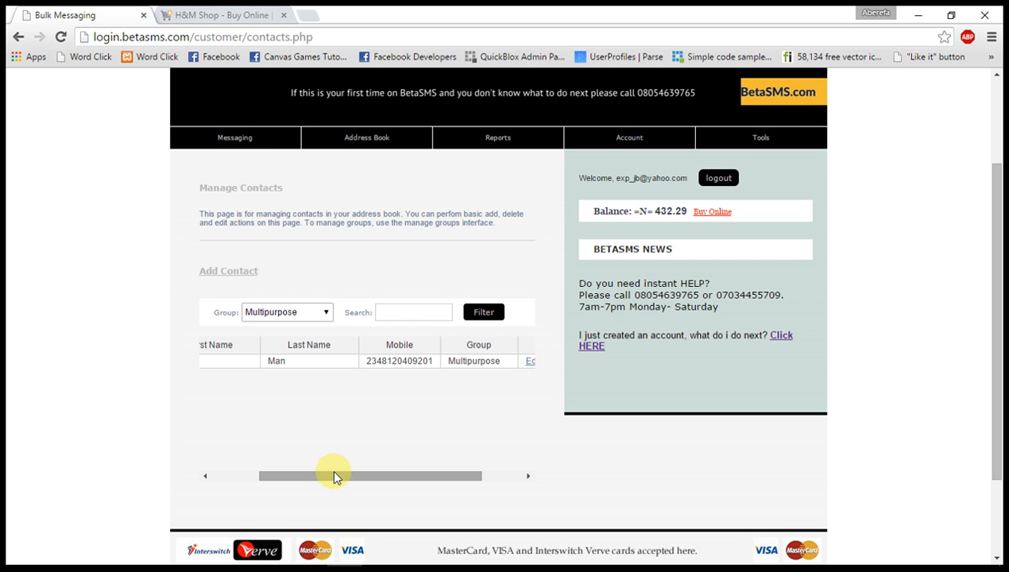
Step: Open the regular text messaging interface and switch it to group sending
{"action": "left_click_drag", "start_coordinate": [313, 482], "coordinate": [271, 467]}
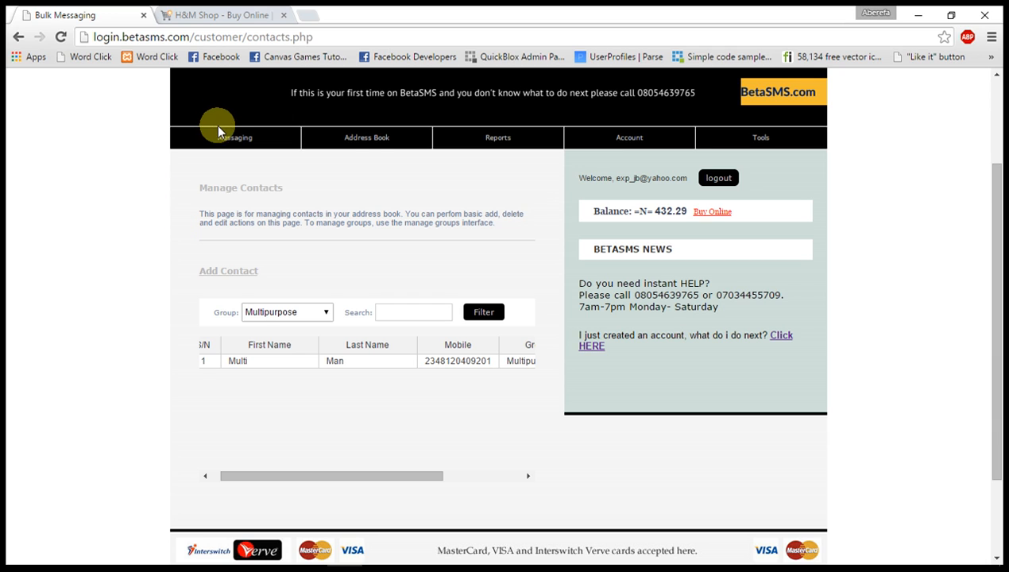
{"action": "mouse_move", "coordinate": [223, 137]}
{"action": "left_click", "coordinate": [230, 163]}
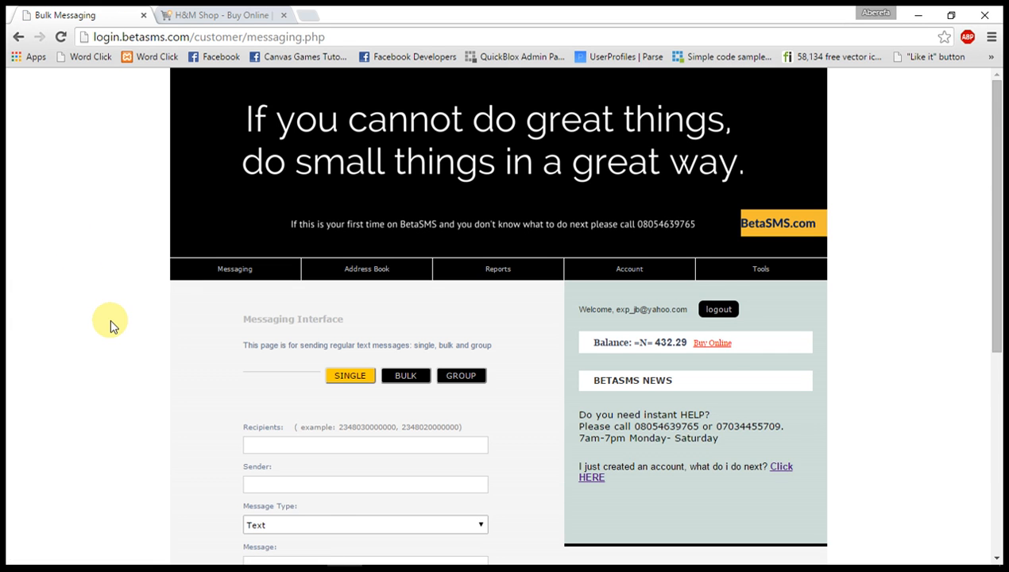
{"action": "scroll", "coordinate": [111, 326], "scroll_direction": "down", "scroll_amount": 1}
{"action": "scroll", "coordinate": [110, 317], "scroll_direction": "down", "scroll_amount": 2}
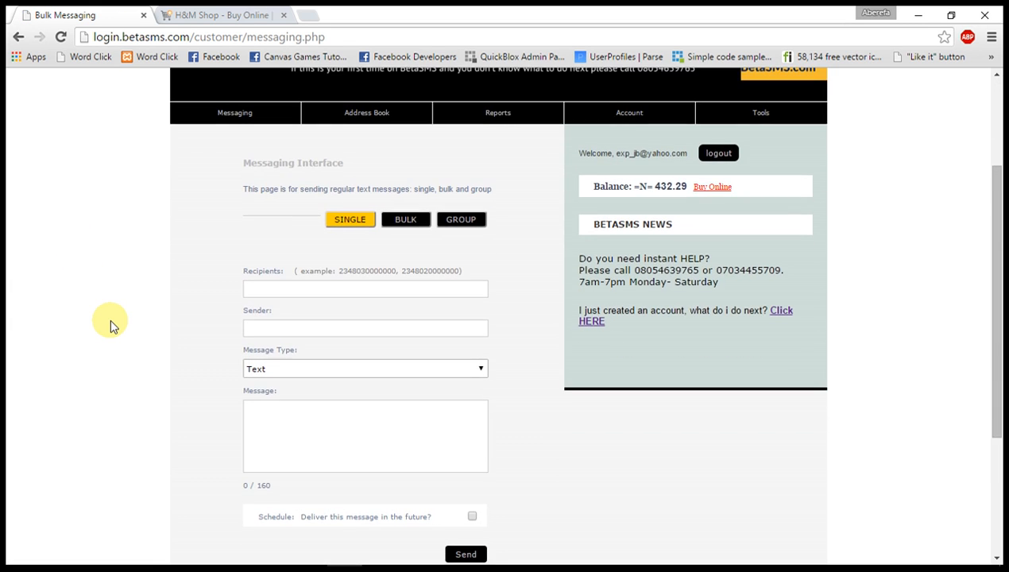
{"action": "left_click", "coordinate": [465, 219]}
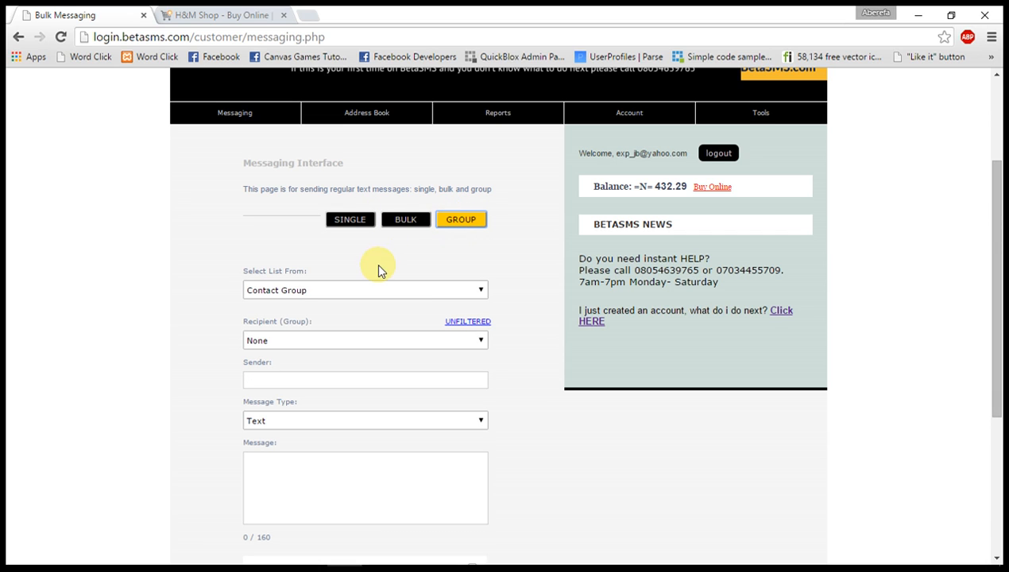
Step: Choose Contact Group as the list source and Multipurpose as the recipient group for the message
{"action": "scroll", "coordinate": [375, 262], "scroll_direction": "down", "scroll_amount": 1}
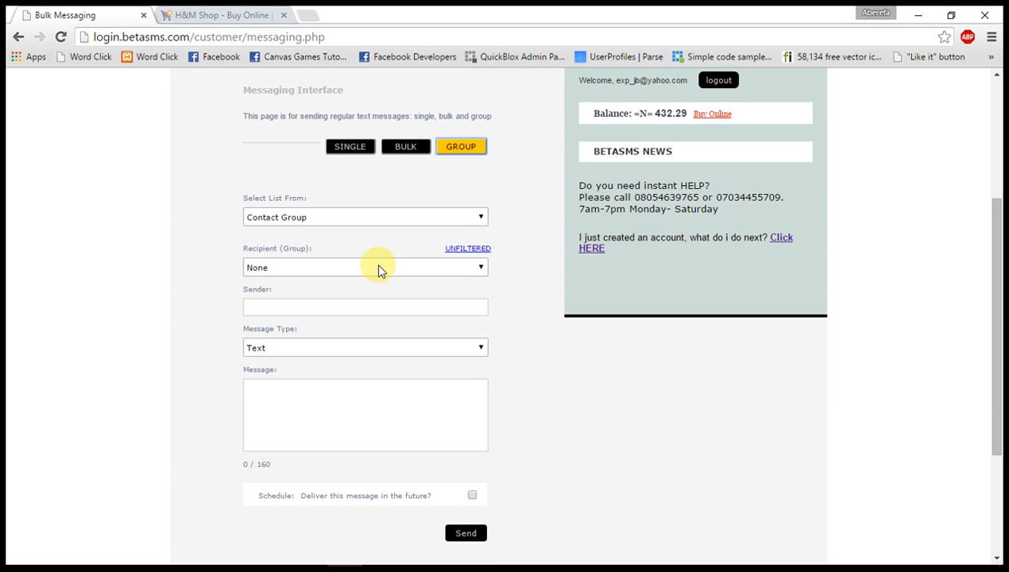
{"action": "left_click", "coordinate": [312, 216]}
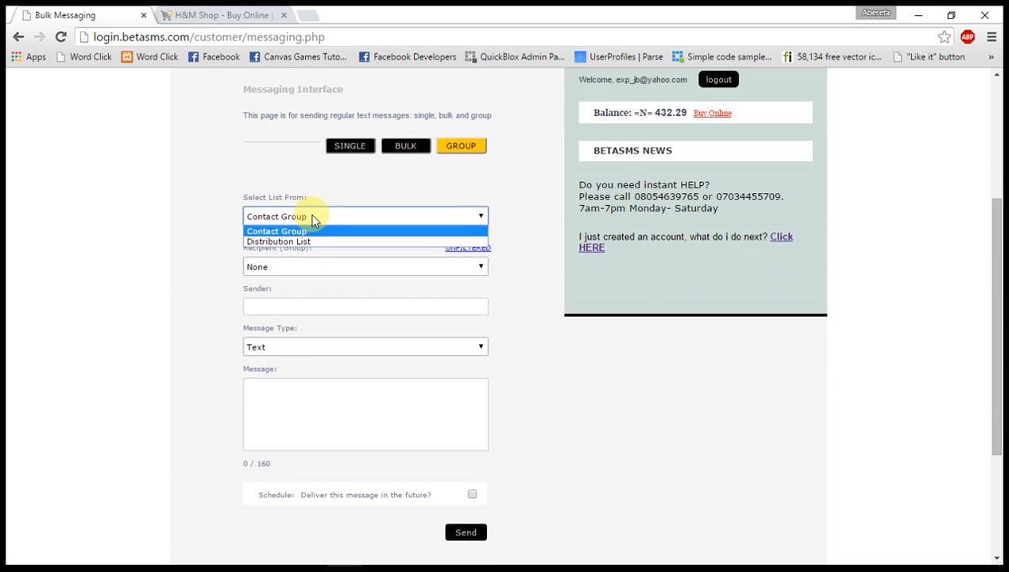
{"action": "left_click", "coordinate": [309, 231]}
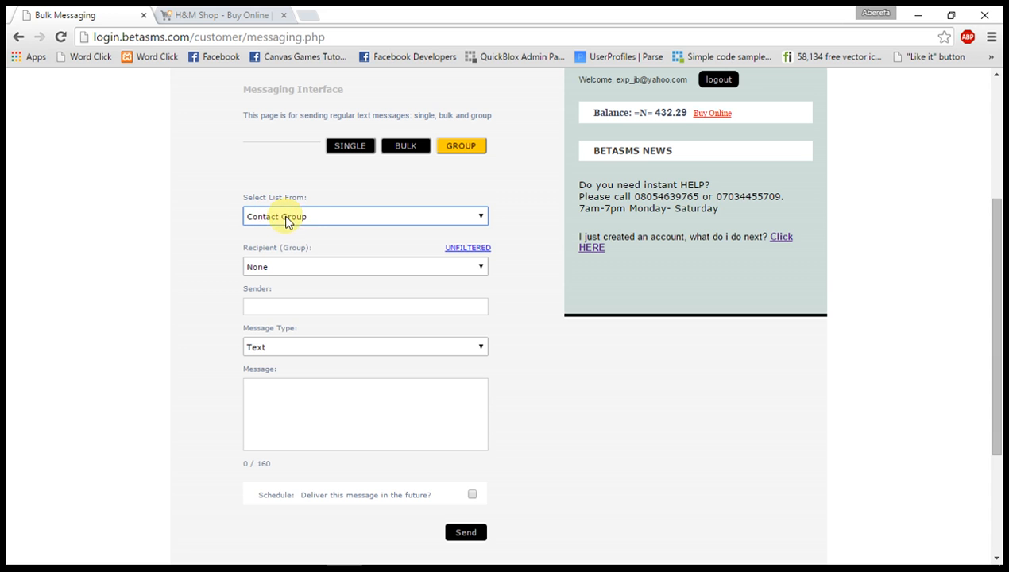
{"action": "scroll", "coordinate": [302, 254], "scroll_direction": "down", "scroll_amount": 1}
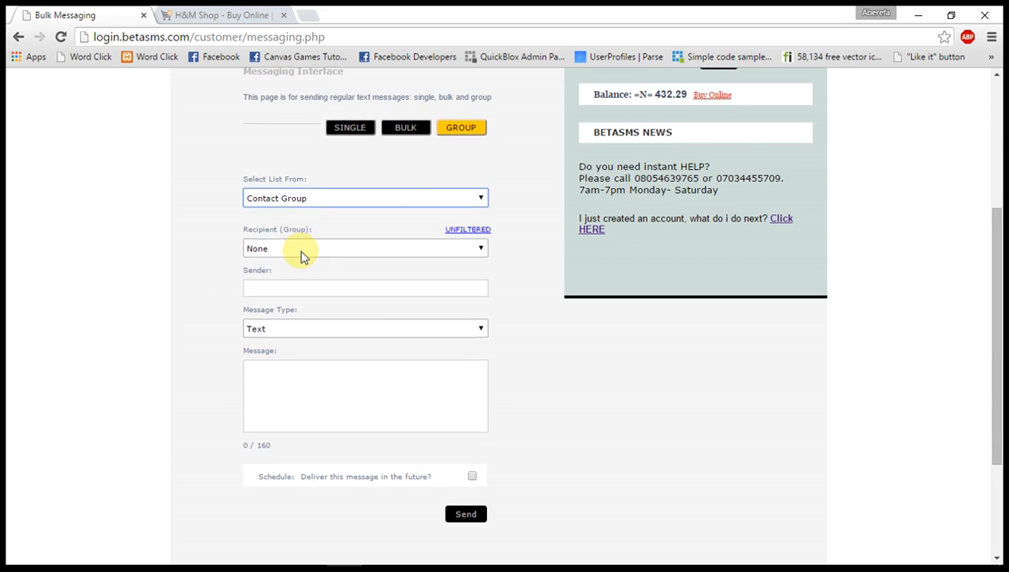
{"action": "scroll", "coordinate": [302, 254], "scroll_direction": "up", "scroll_amount": 2}
{"action": "mouse_move", "coordinate": [383, 175]}
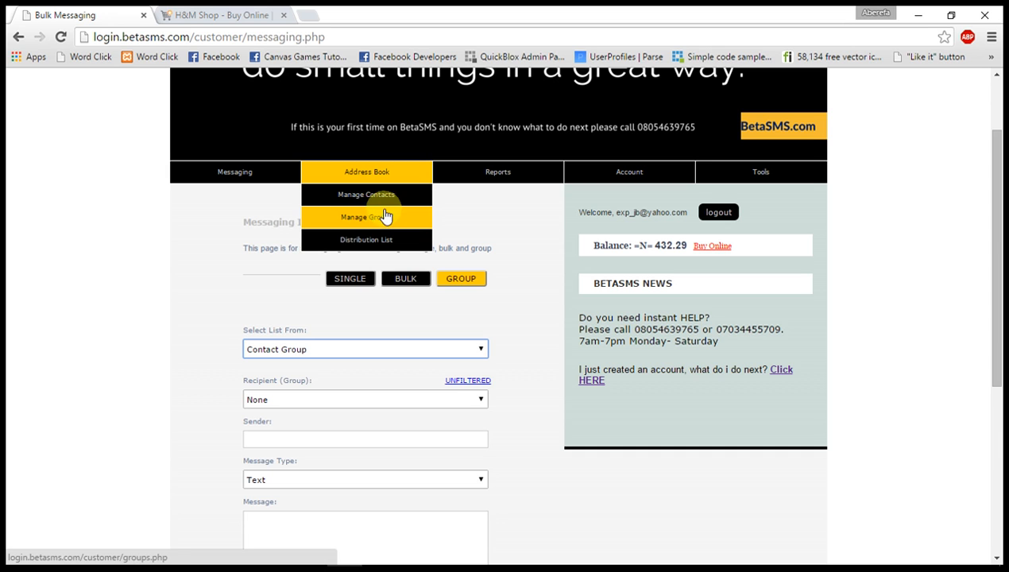
{"action": "scroll", "coordinate": [195, 373], "scroll_direction": "down", "scroll_amount": 2}
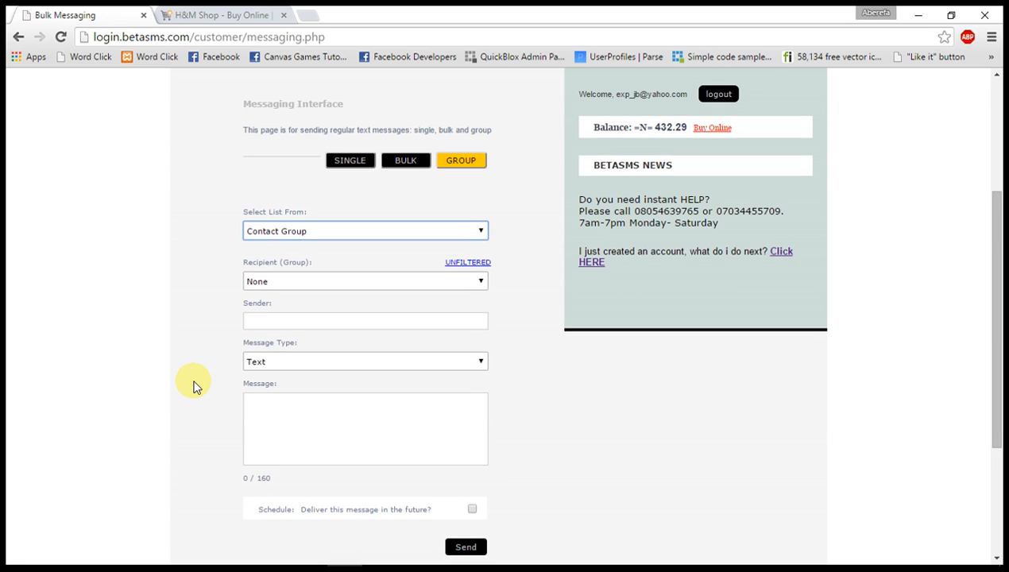
{"action": "left_click", "coordinate": [291, 282]}
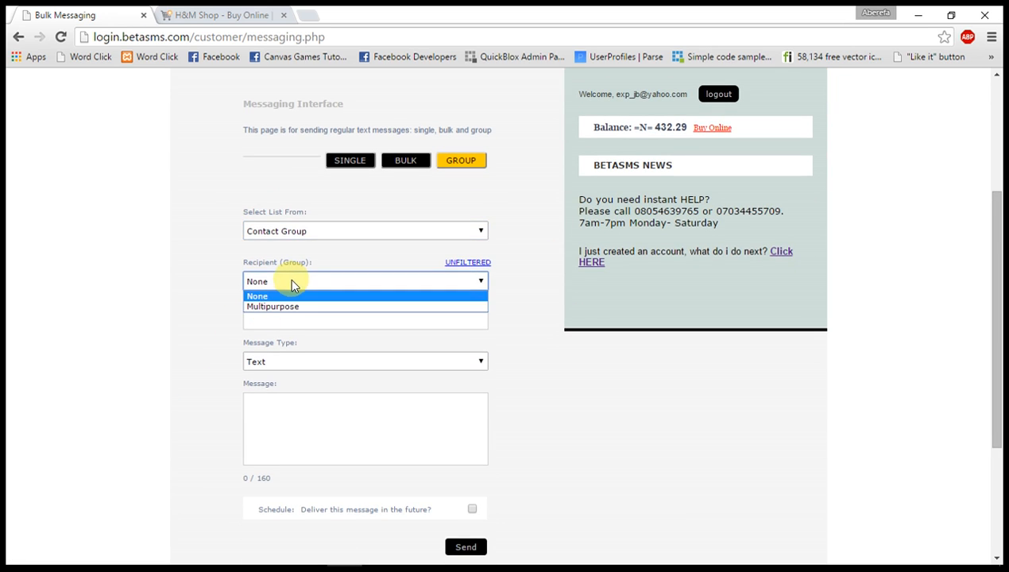
{"action": "left_click", "coordinate": [288, 305]}
{"action": "scroll", "coordinate": [286, 310], "scroll_direction": "down", "scroll_amount": 1}
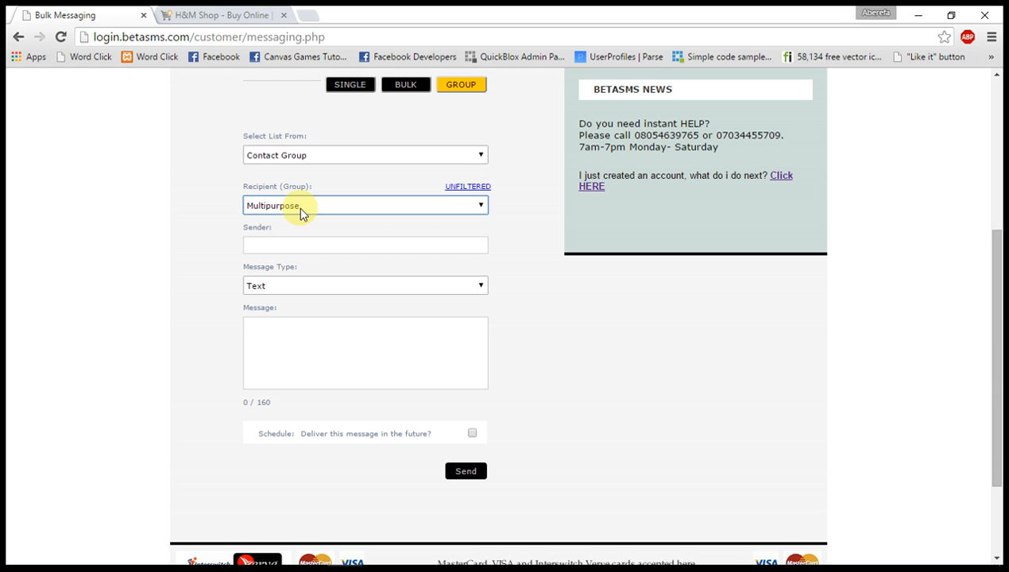
{"action": "scroll", "coordinate": [300, 213], "scroll_direction": "up", "scroll_amount": 1}
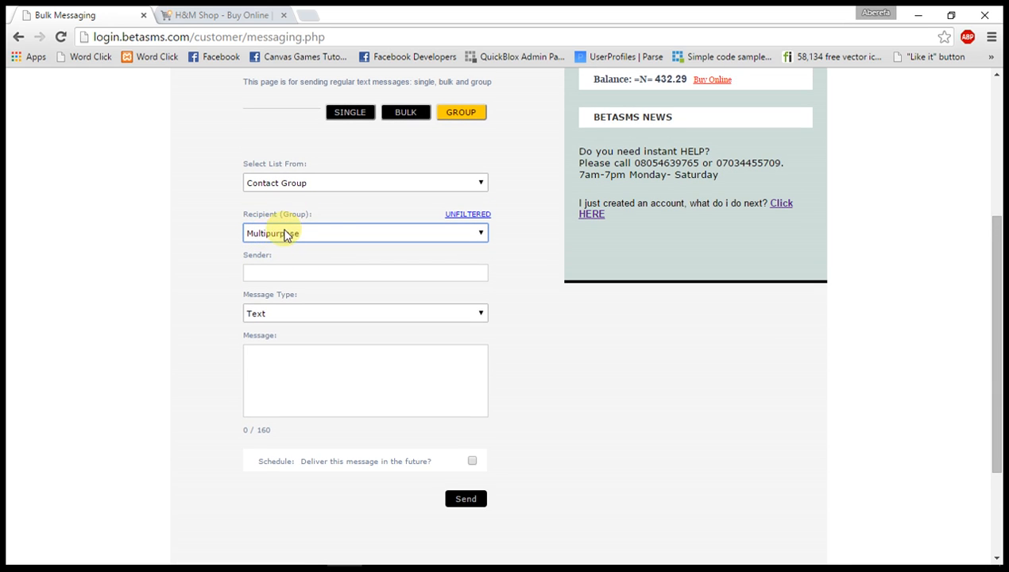
Step: Set the sender to Multiman and write the message "Hey there! his is a test sms!"
{"action": "left_click", "coordinate": [276, 274]}
{"action": "left_click", "coordinate": [275, 291]}
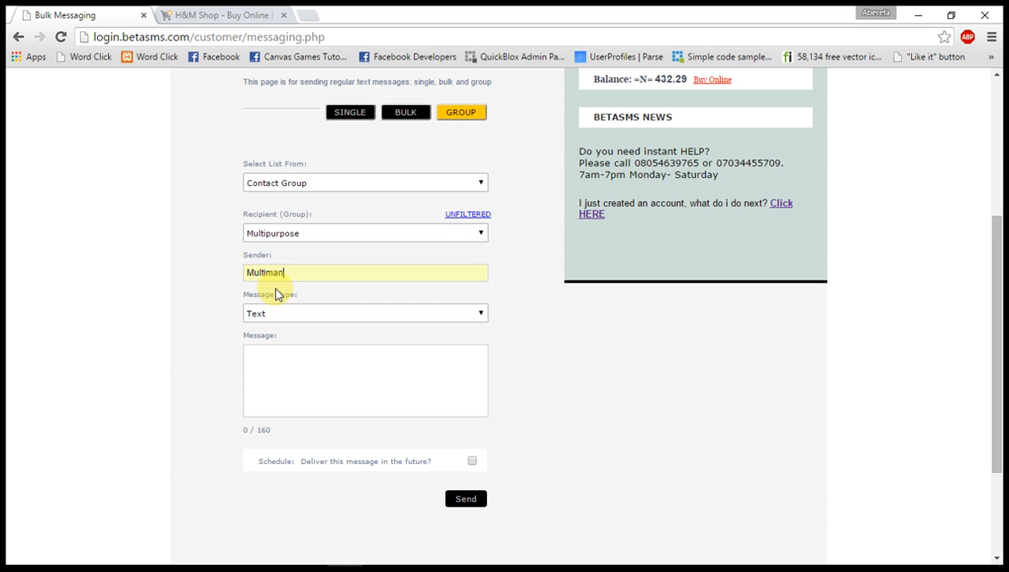
{"action": "scroll", "coordinate": [191, 343], "scroll_direction": "down", "scroll_amount": 2}
{"action": "left_click", "coordinate": [302, 218]}
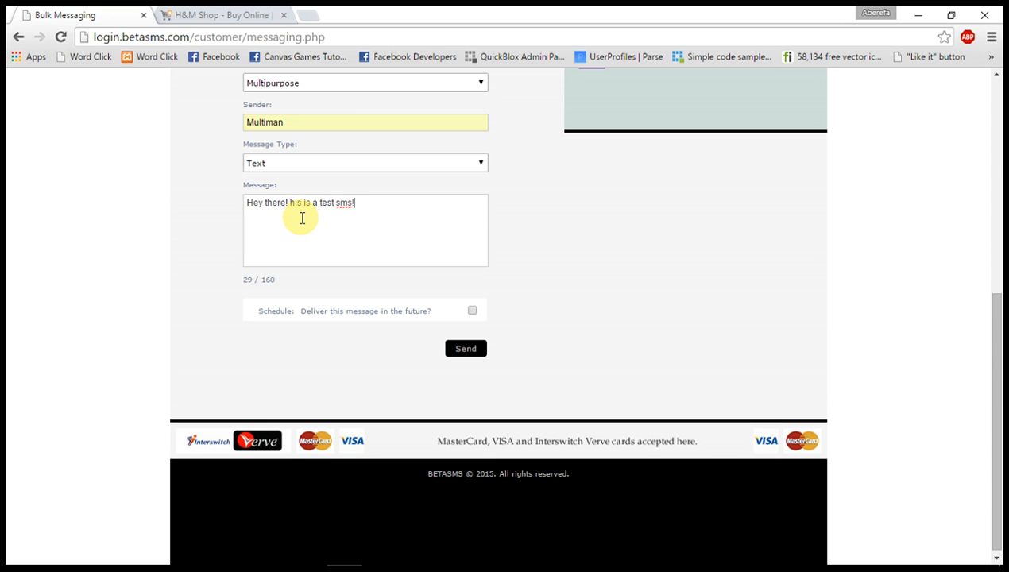
Step: Review the group message form and account balance, send the message with its upload confirmed, and dismiss the resulting notice
{"action": "scroll", "coordinate": [512, 240], "scroll_direction": "up", "scroll_amount": 3}
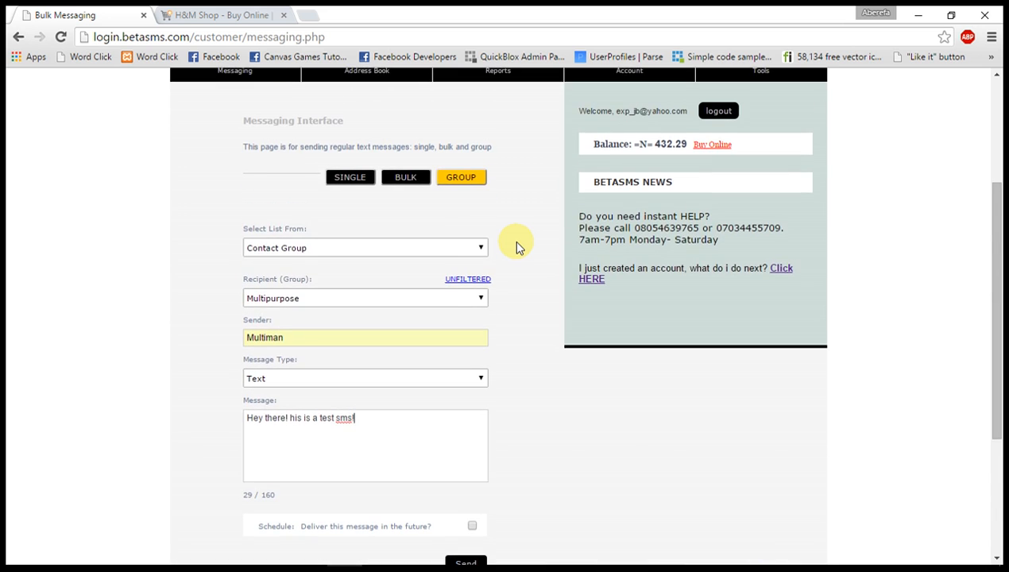
{"action": "scroll", "coordinate": [512, 243], "scroll_direction": "down", "scroll_amount": 3}
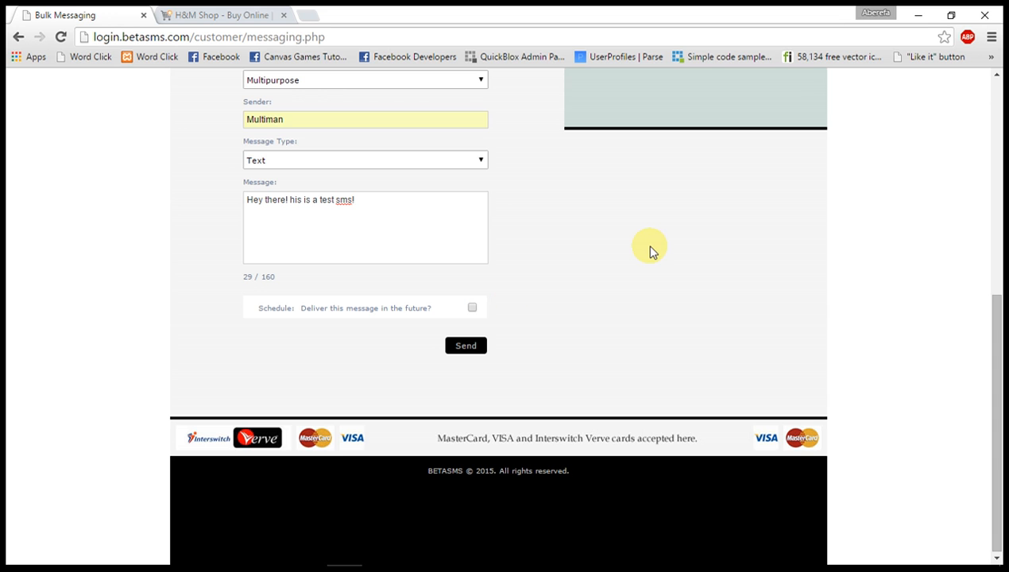
{"action": "scroll", "coordinate": [649, 249], "scroll_direction": "up", "scroll_amount": 4}
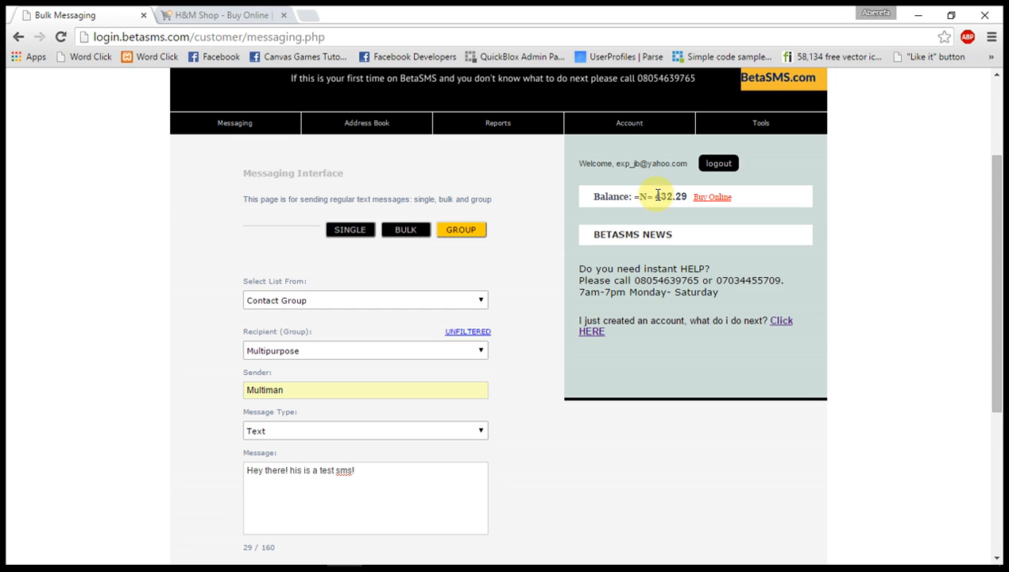
{"action": "scroll", "coordinate": [602, 200], "scroll_direction": "down", "scroll_amount": 4}
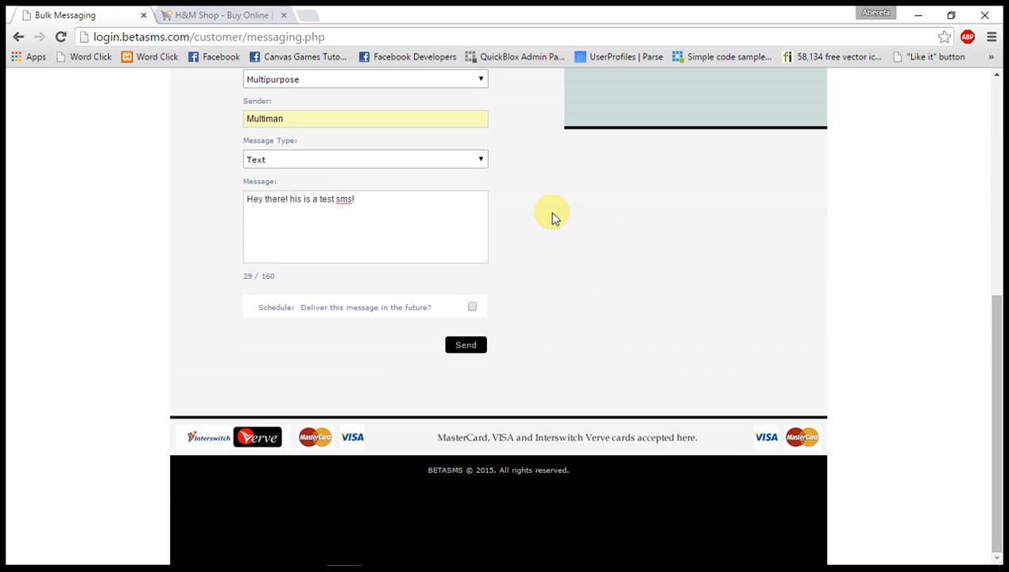
{"action": "left_click", "coordinate": [469, 344]}
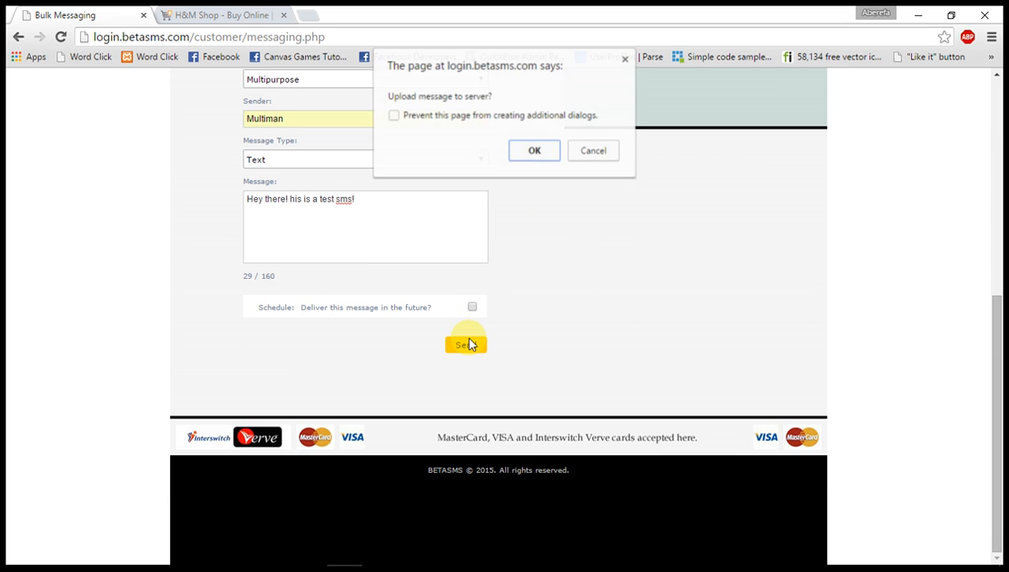
{"action": "left_click", "coordinate": [535, 155]}
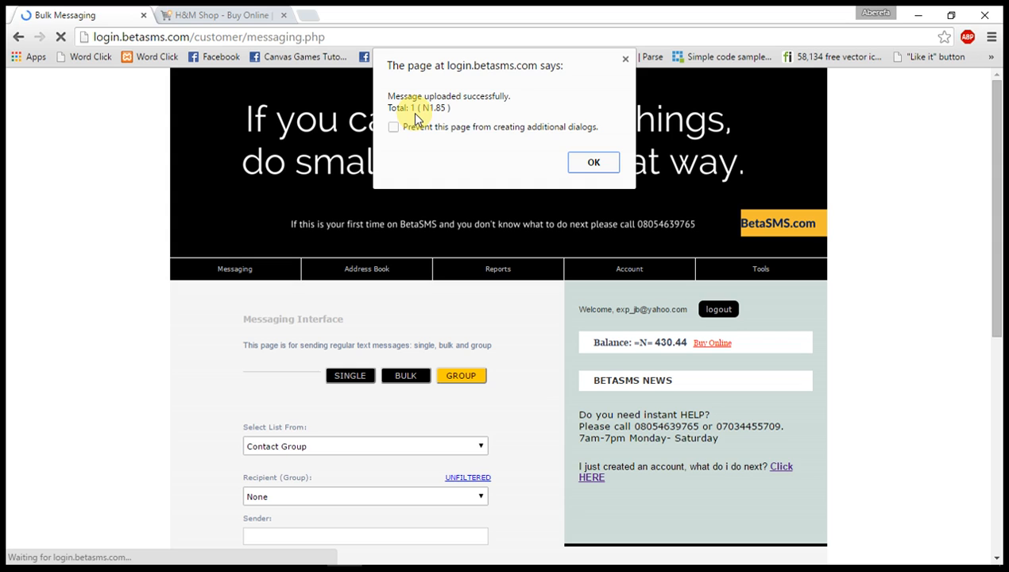
{"action": "left_click", "coordinate": [591, 163]}
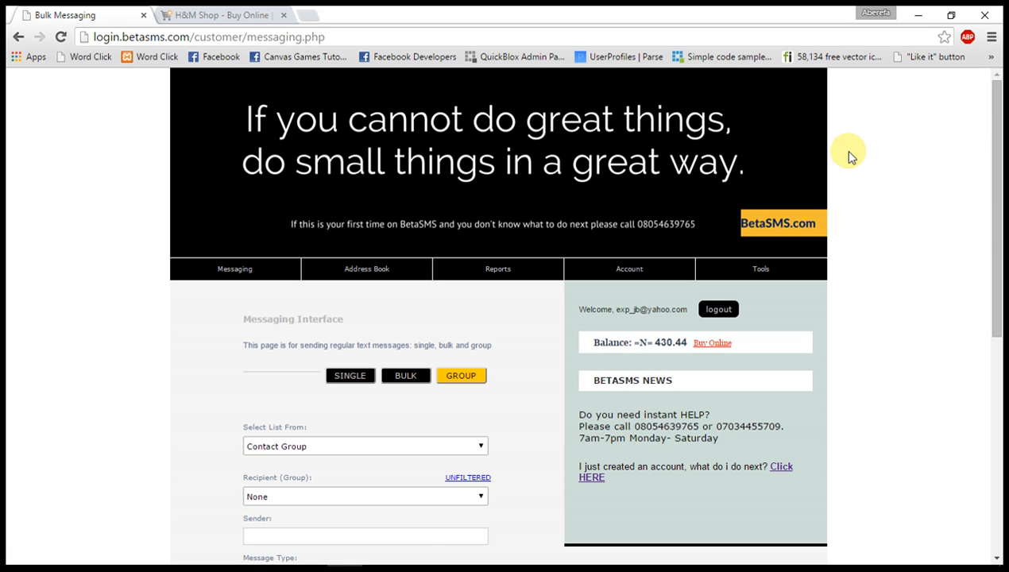
Step: Log out of the BetaSMS account, confirming the logout, and look over the page that follows
{"action": "scroll", "coordinate": [849, 157], "scroll_direction": "down", "scroll_amount": 4}
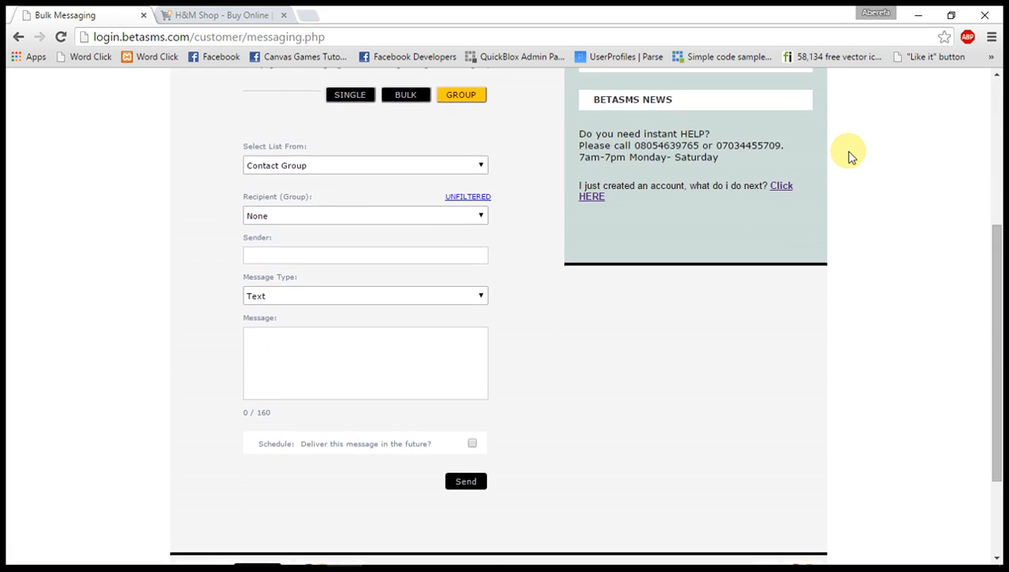
{"action": "scroll", "coordinate": [849, 156], "scroll_direction": "up", "scroll_amount": 2}
{"action": "scroll", "coordinate": [849, 157], "scroll_direction": "up", "scroll_amount": 1}
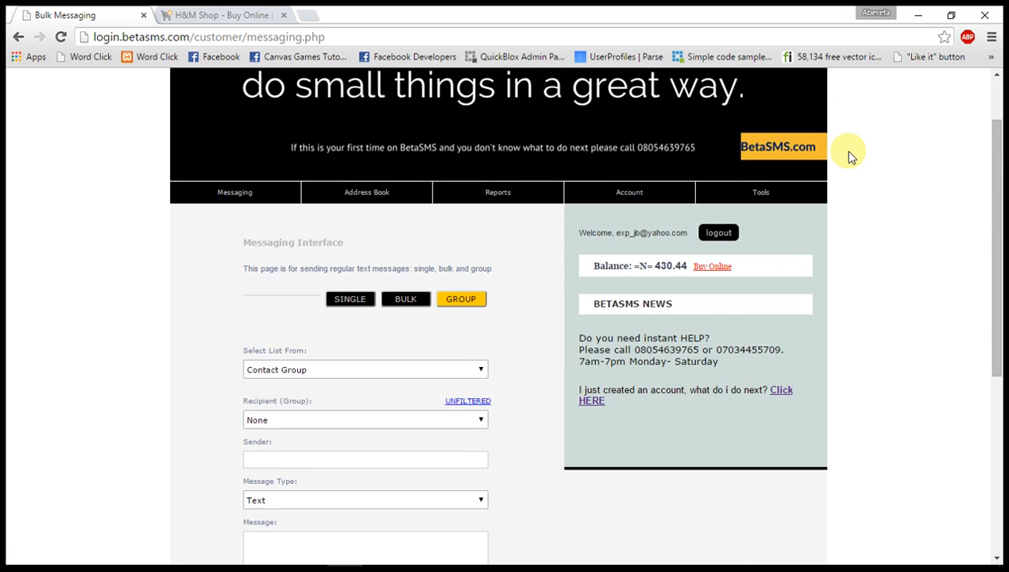
{"action": "left_click", "coordinate": [719, 234]}
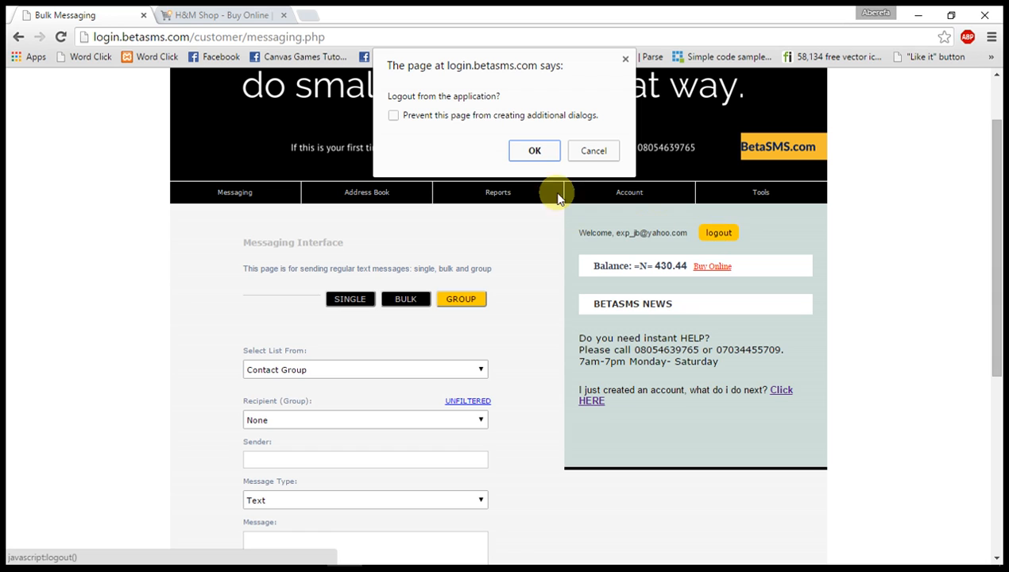
{"action": "left_click", "coordinate": [534, 151]}
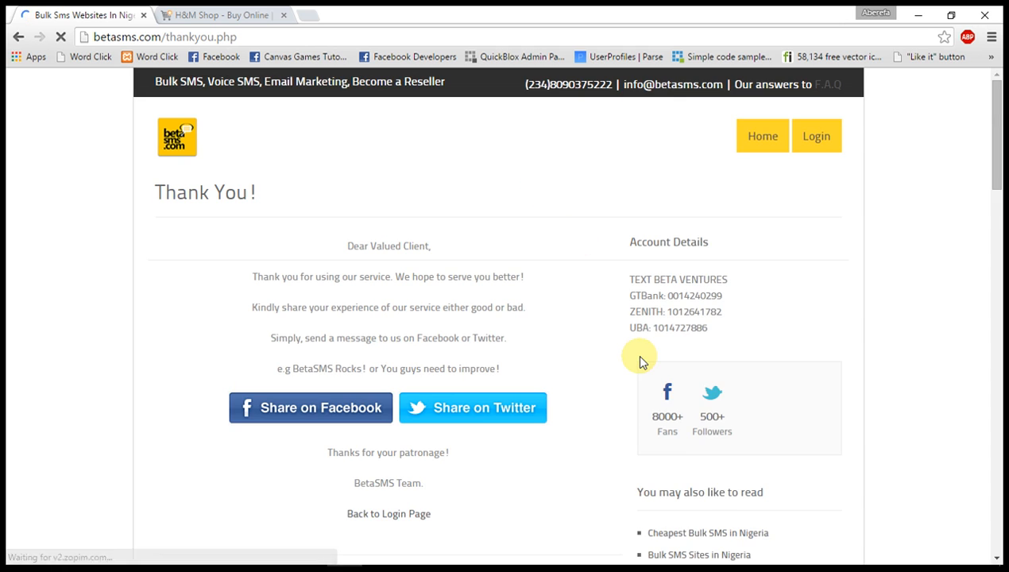
{"action": "scroll", "coordinate": [712, 309], "scroll_direction": "down", "scroll_amount": 3}
{"action": "scroll", "coordinate": [858, 311], "scroll_direction": "up", "scroll_amount": 1}
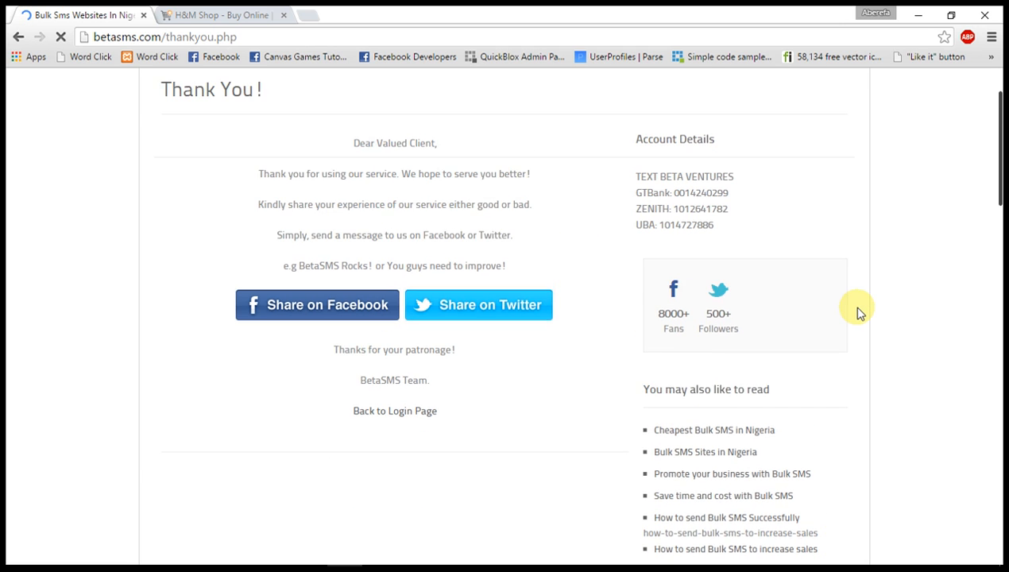